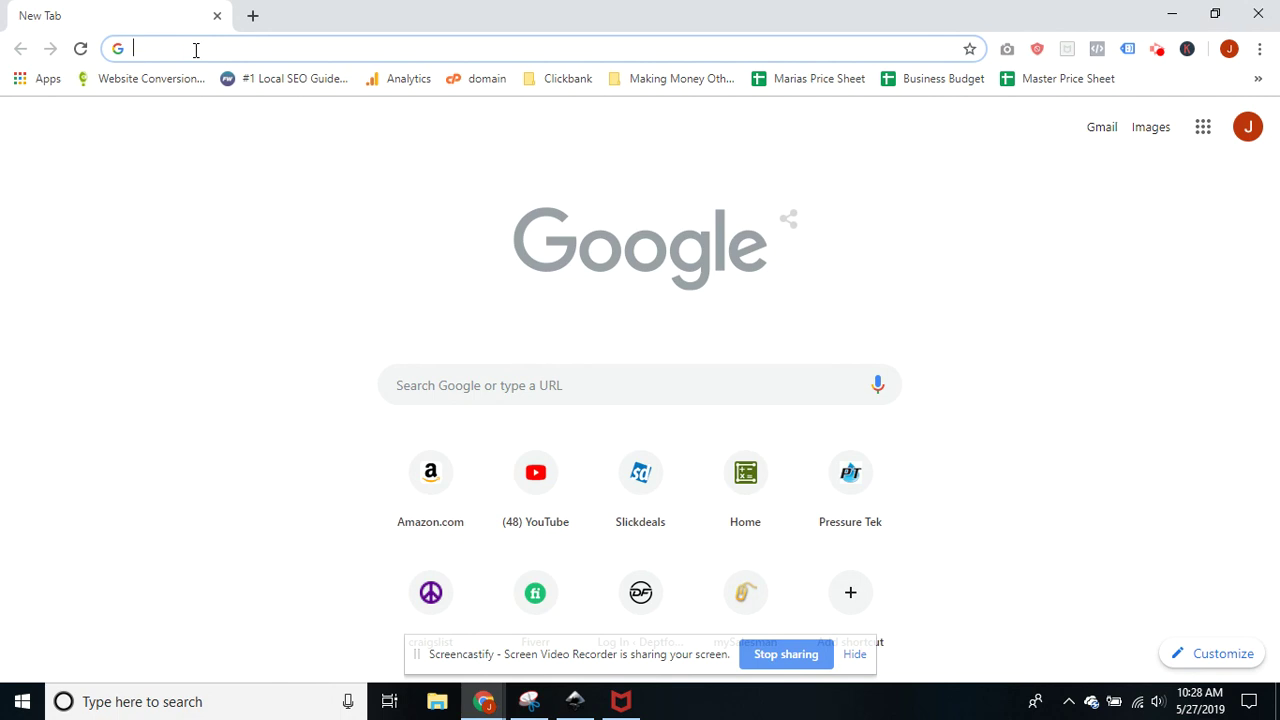
- Go to fenceprosolutions.com, open its fence calculator and log in to the account
text(fenceprosolutions.com)
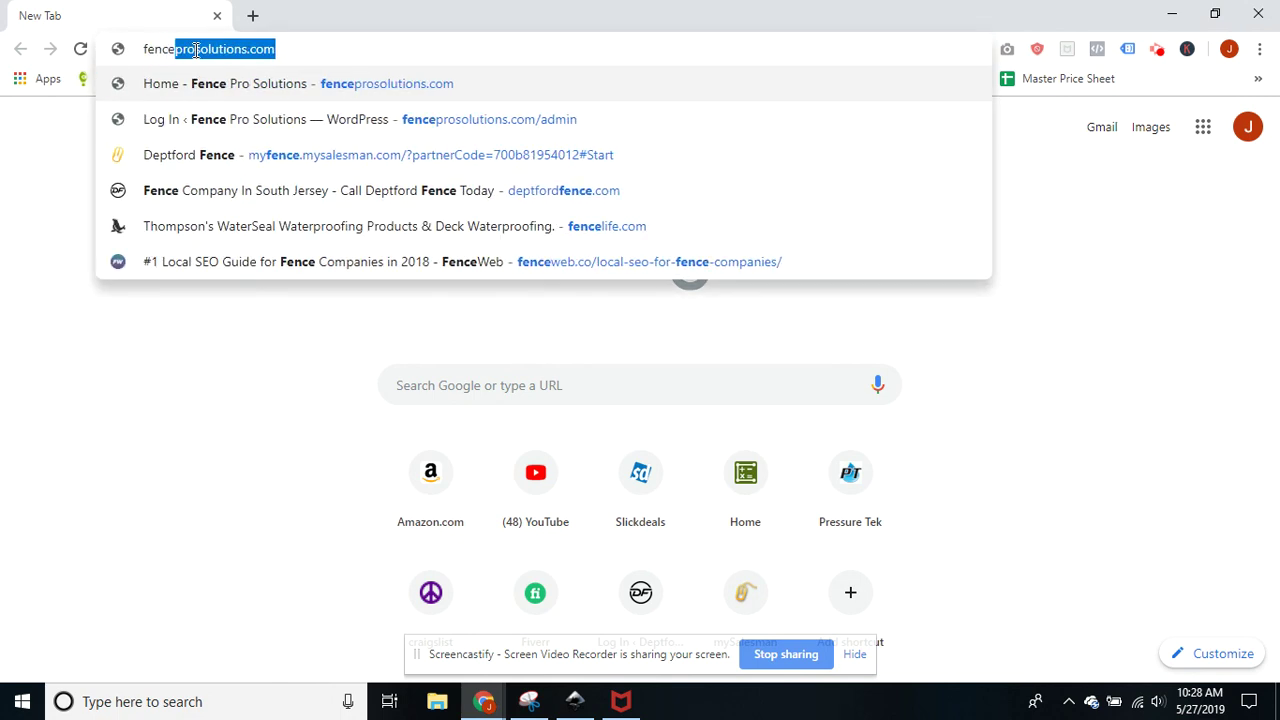
key(Return)
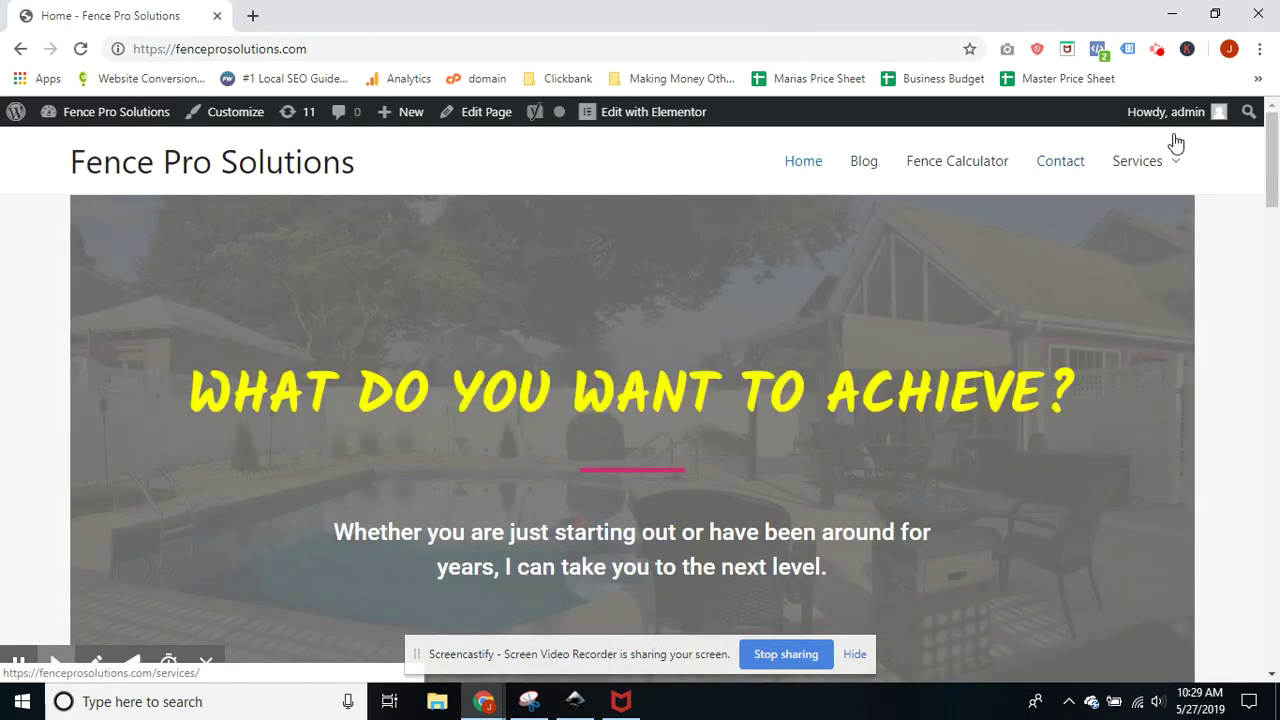
click(935, 167)
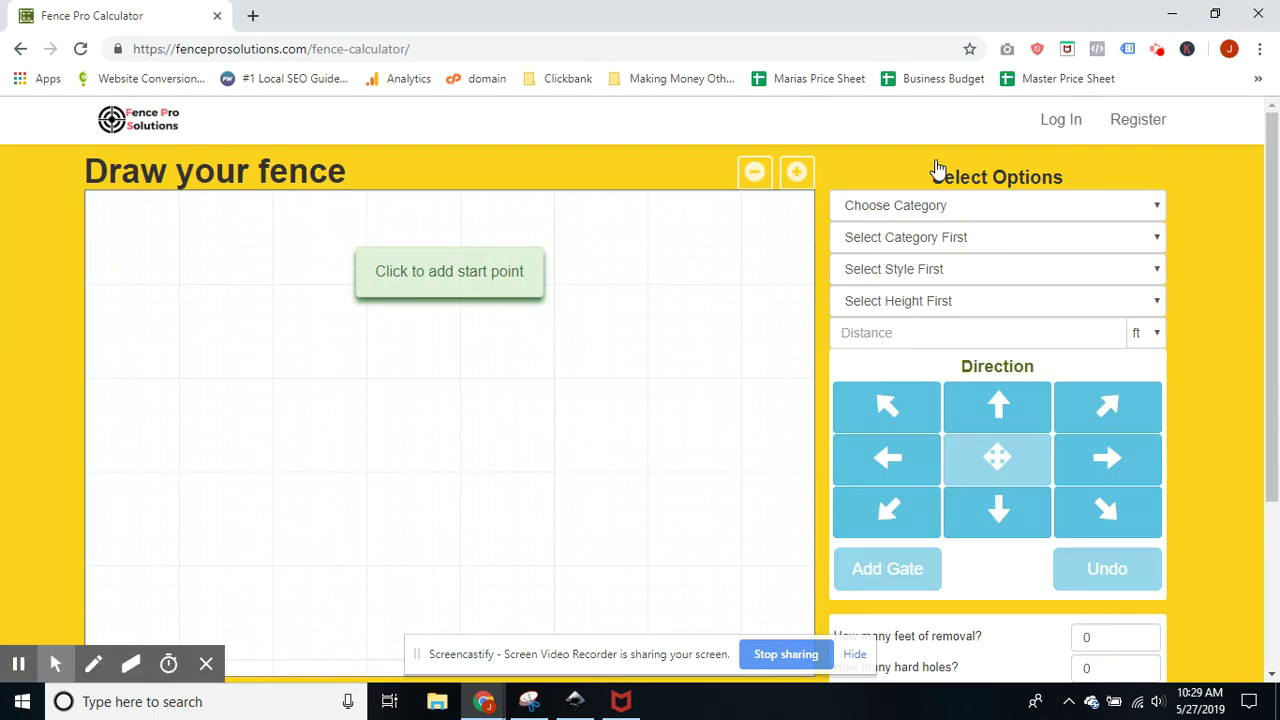
click(1066, 120)
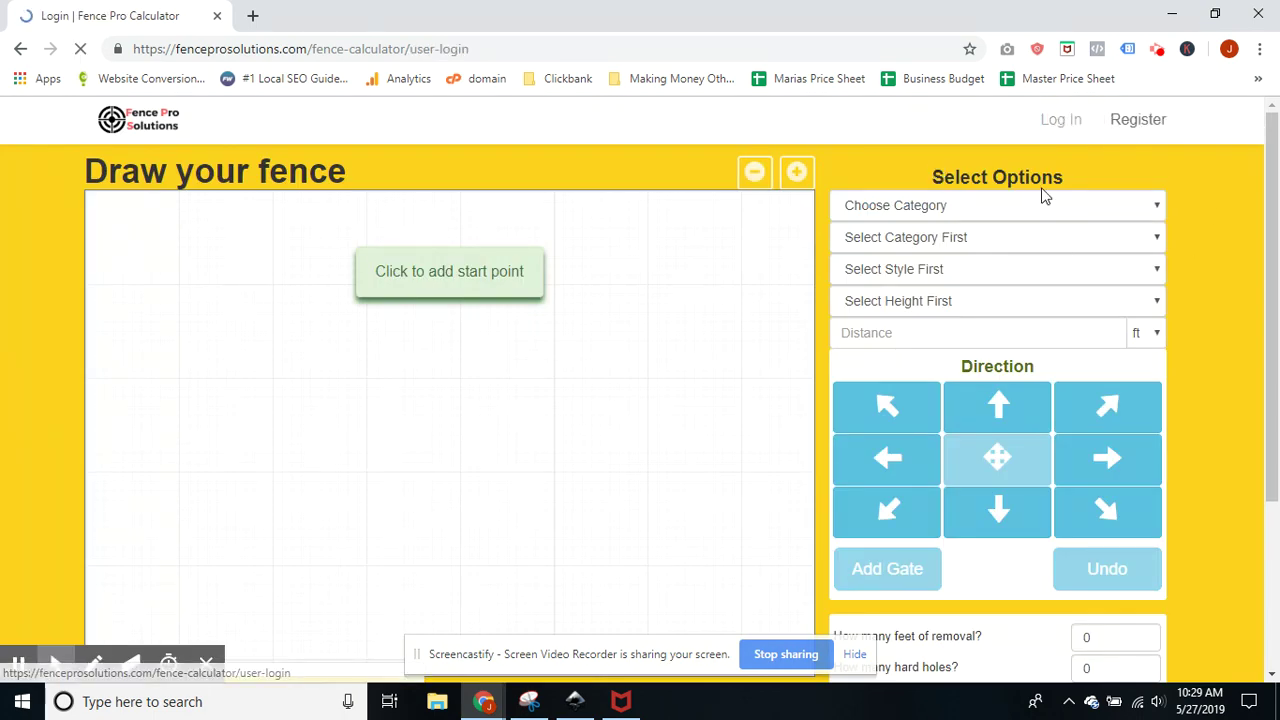
click(788, 390)
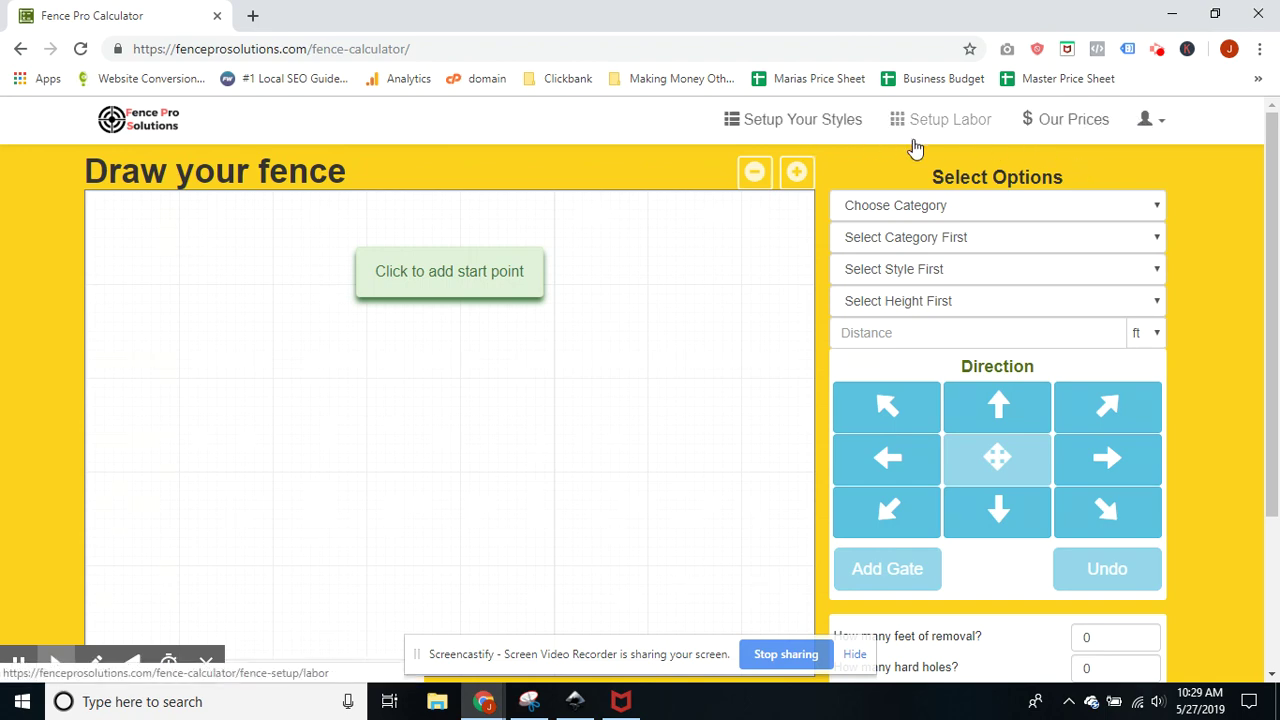
- Open the fence styles setup and expand the Your Styles preview and update list
click(818, 127)
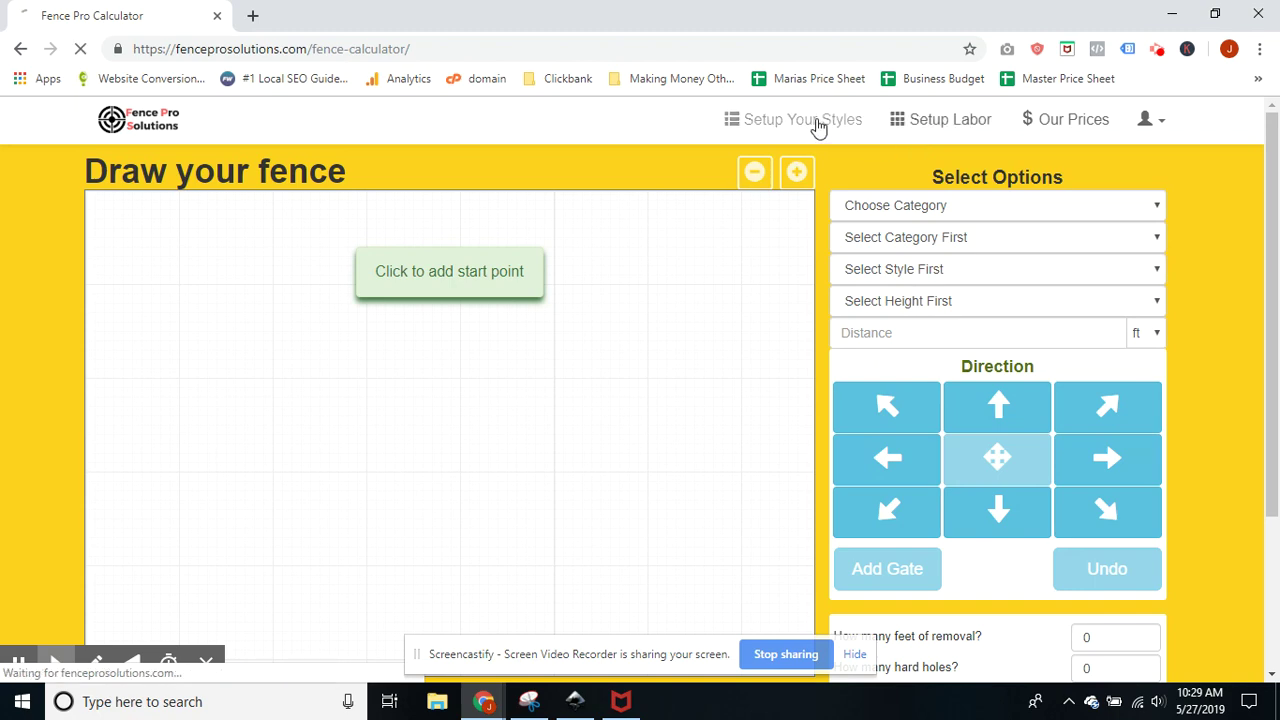
scroll(451, 371, down, 1)
scroll(451, 371, down, 3)
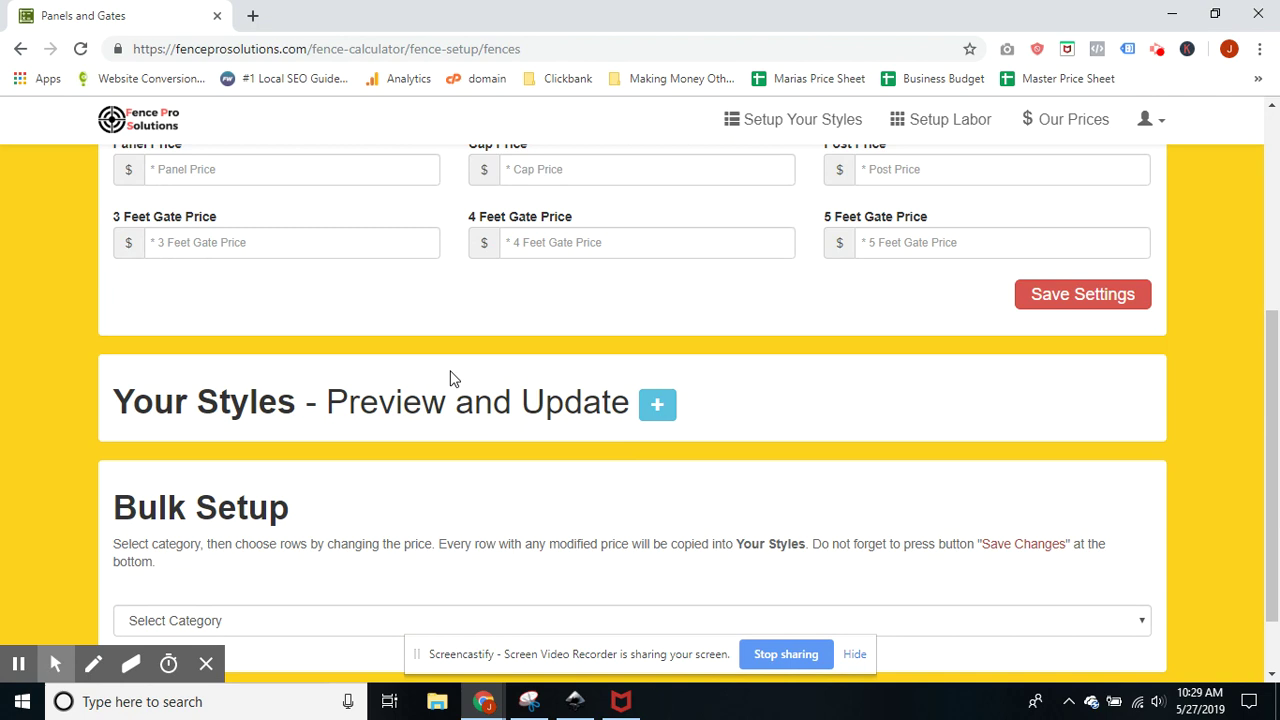
scroll(346, 382, down, 1)
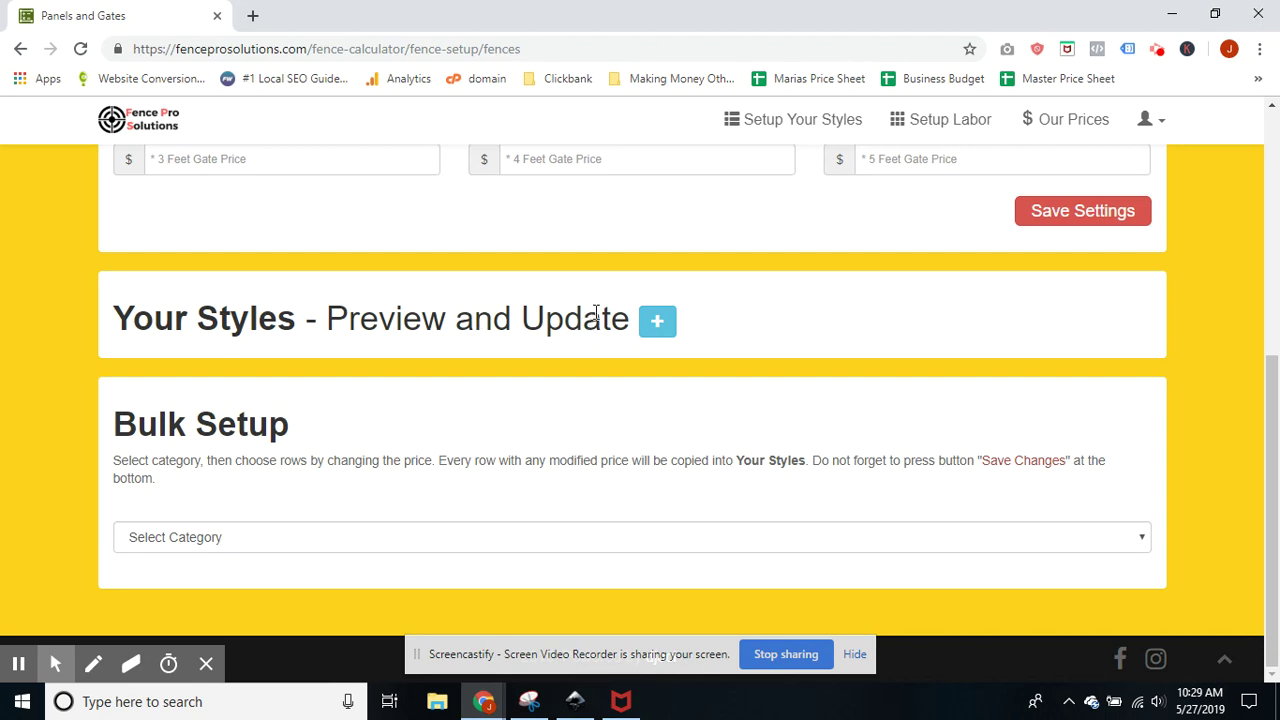
click(655, 322)
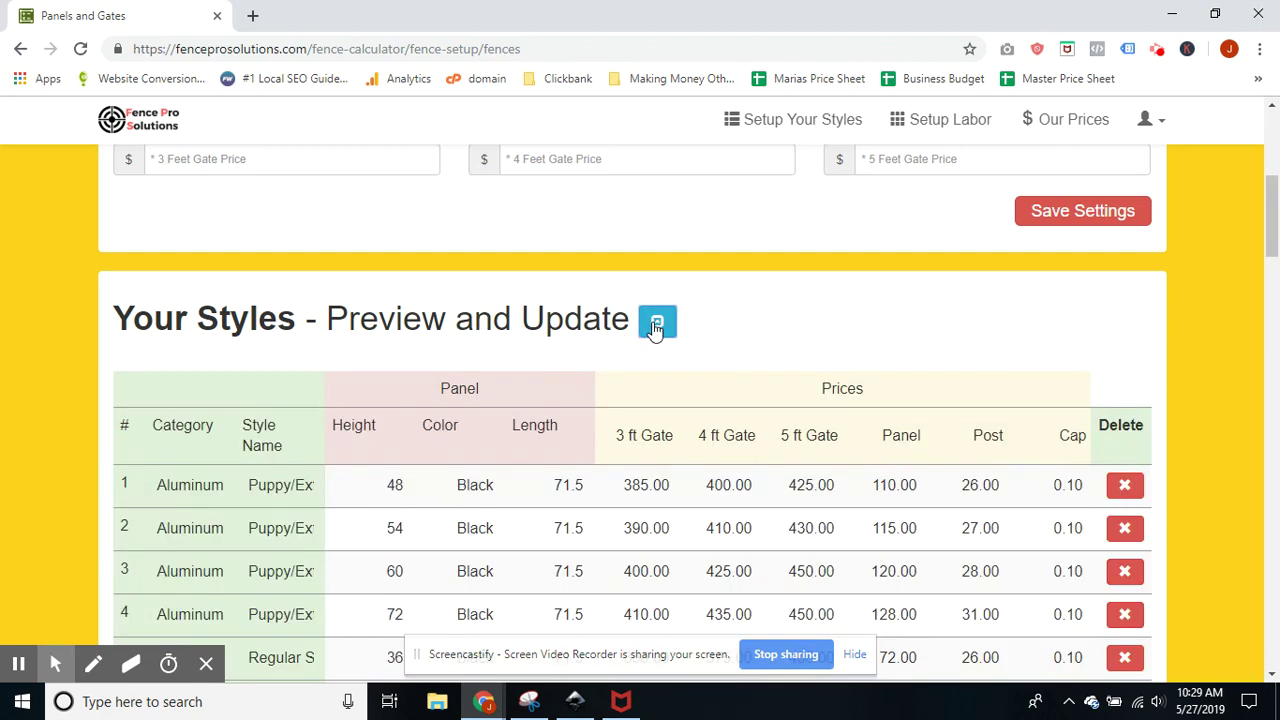
- Look through the saved aluminum, cedar, chain link and vinyl styles with their sizes, colors and prices
scroll(826, 366, down, 2)
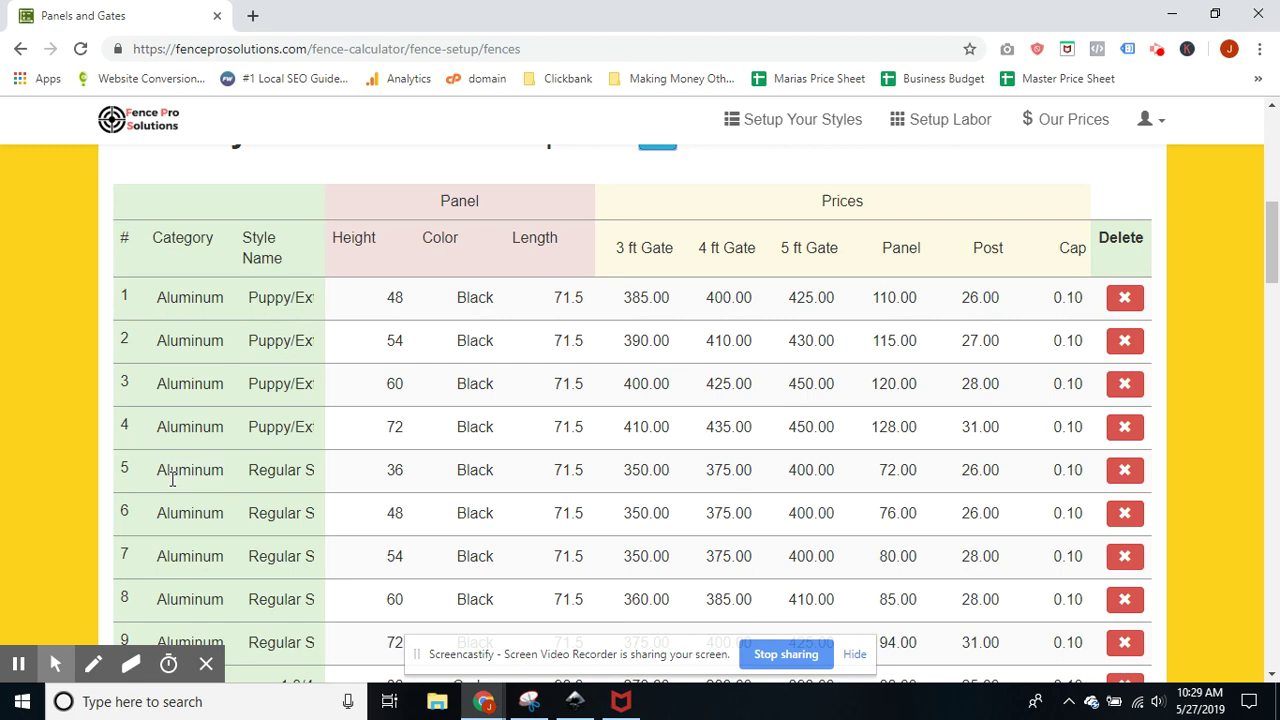
scroll(231, 470, down, 2)
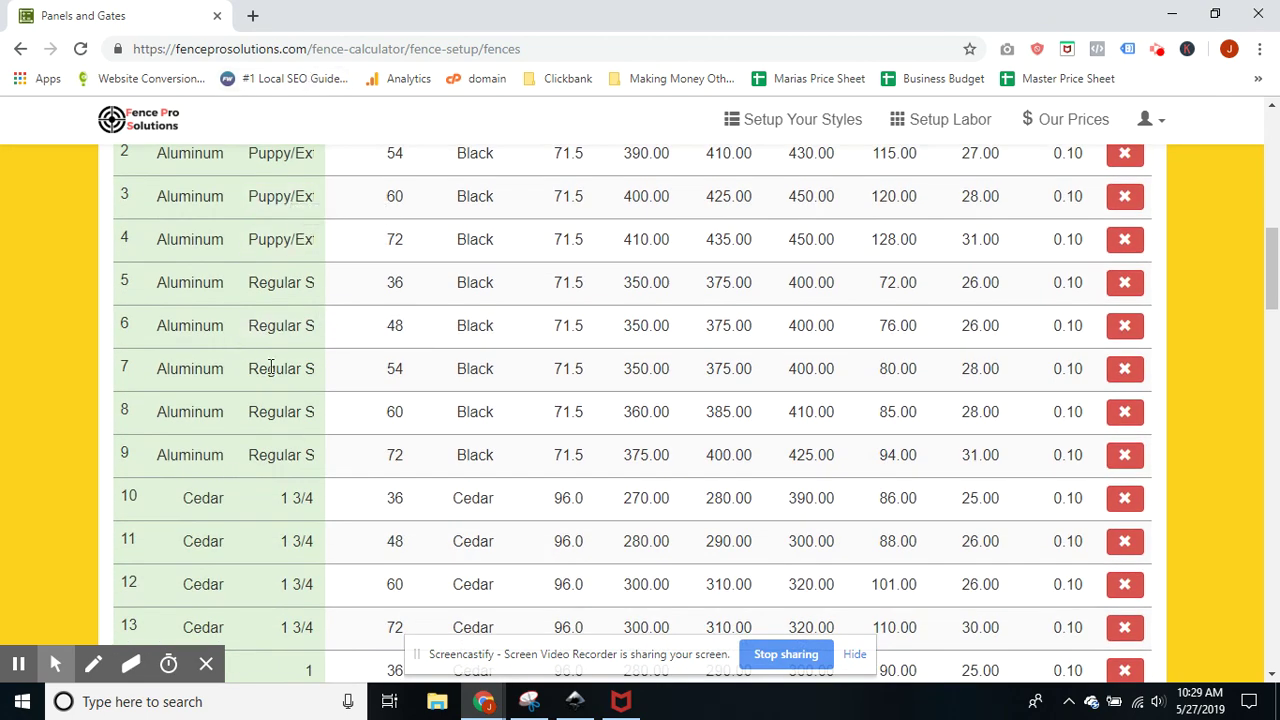
scroll(297, 440, down, 1)
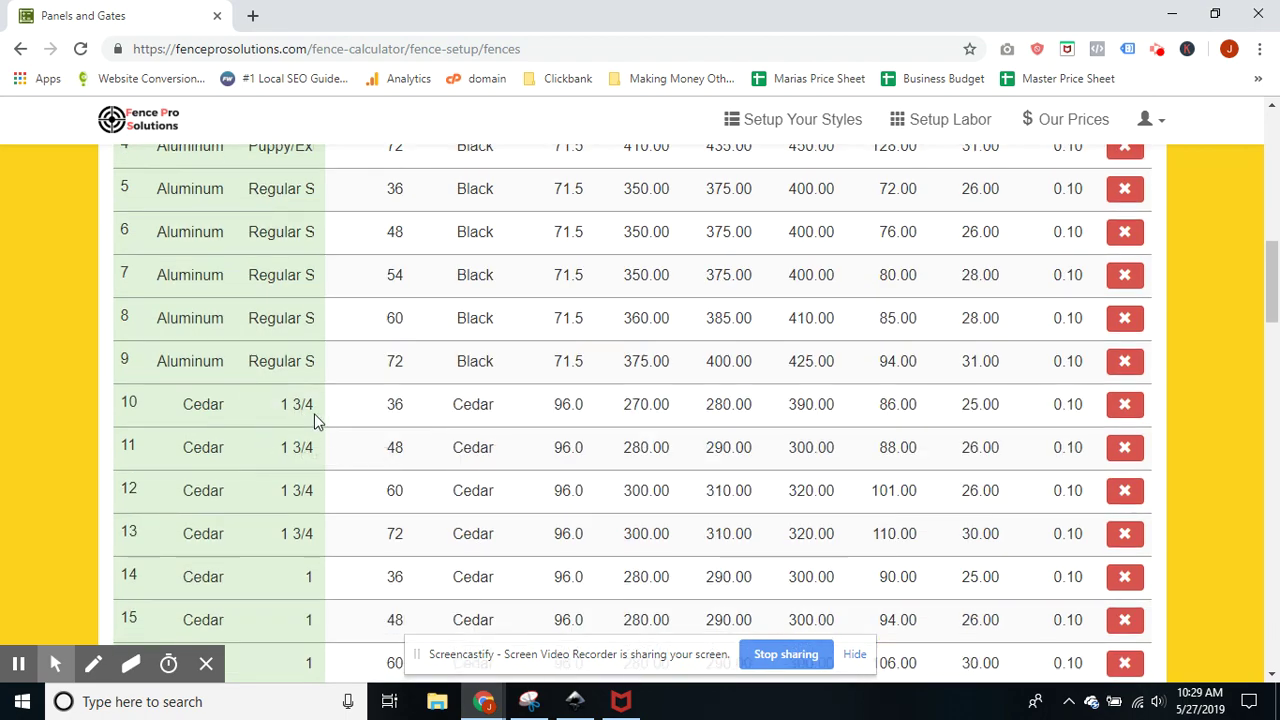
scroll(308, 520, down, 3)
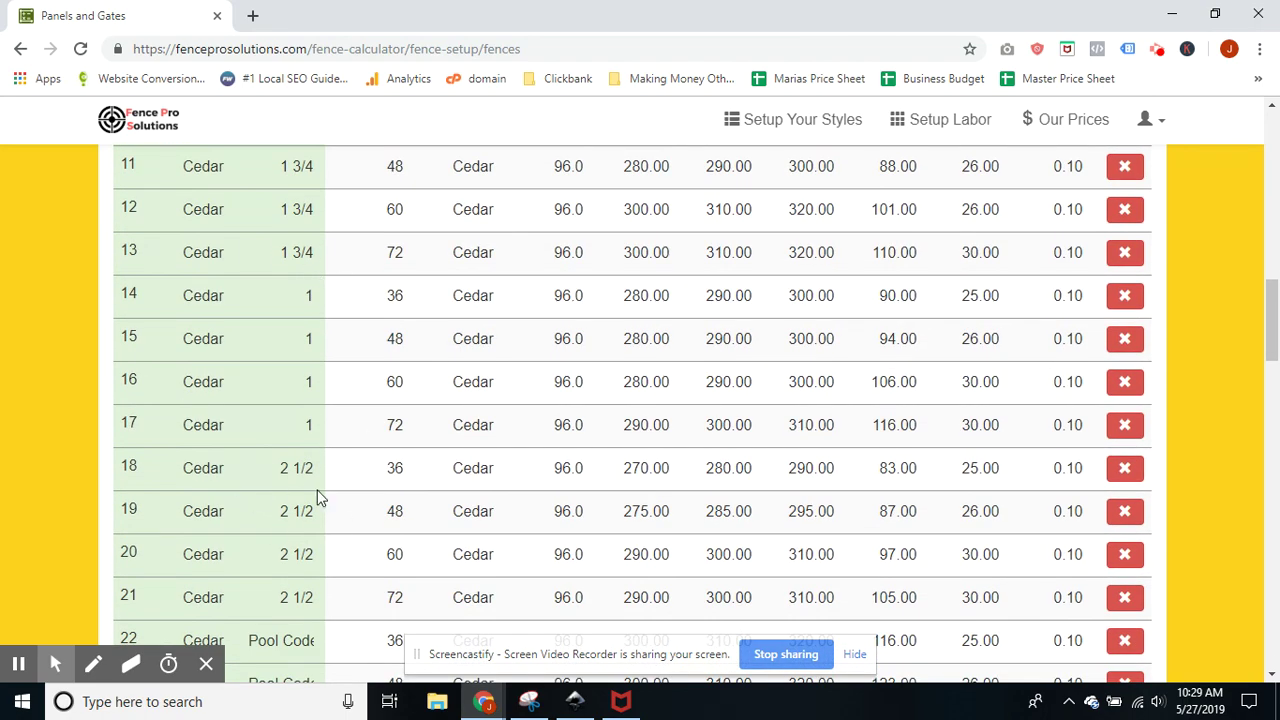
scroll(320, 498, down, 3)
scroll(330, 478, down, 2)
scroll(416, 394, down, 4)
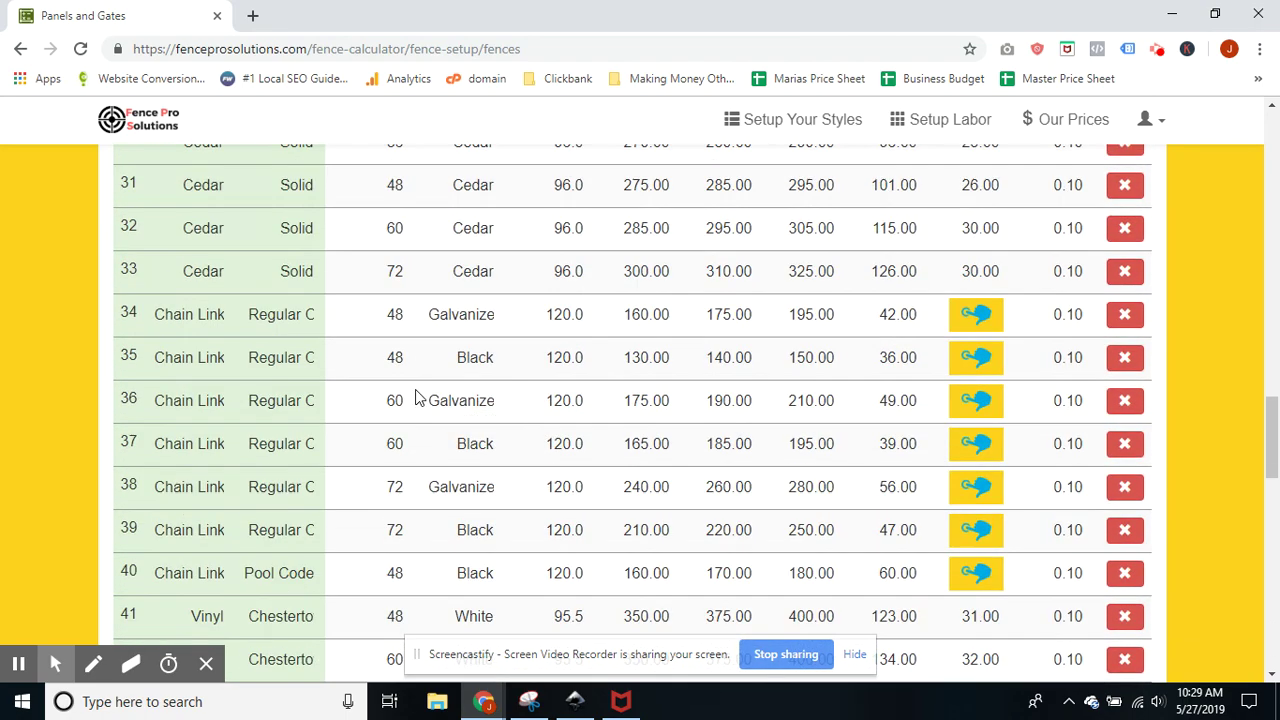
scroll(418, 398, down, 2)
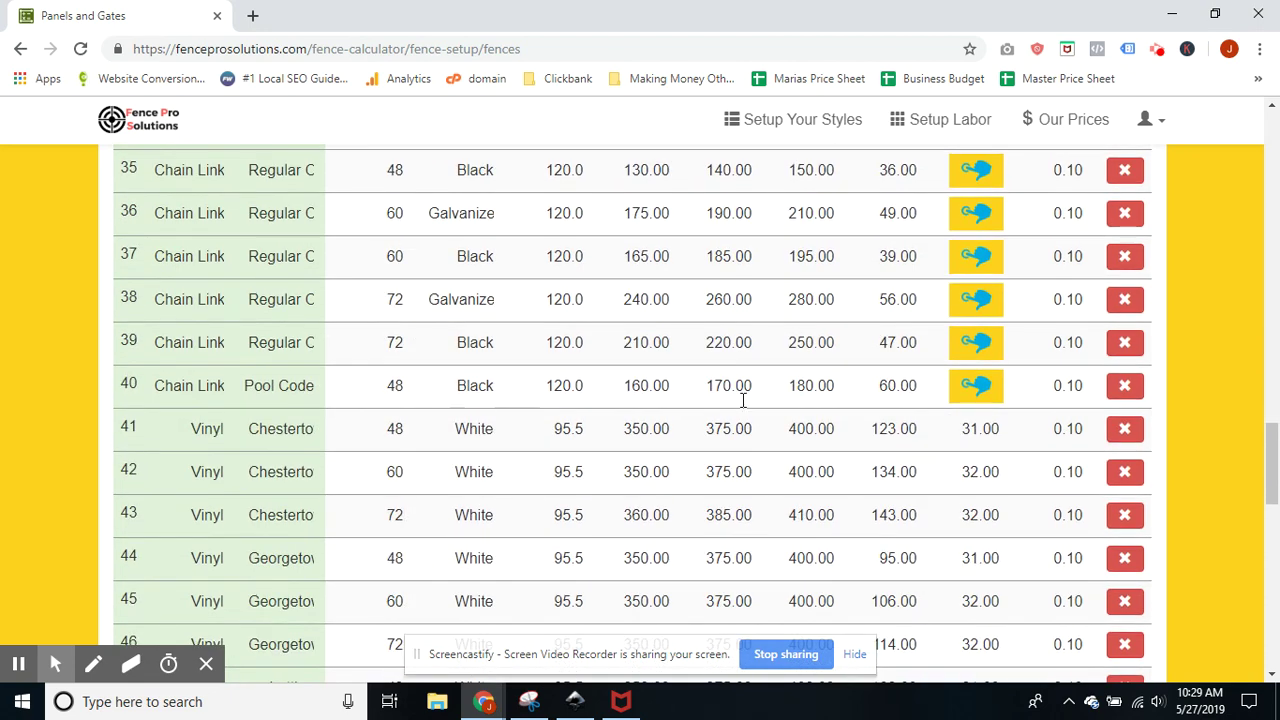
- Check the line, corner and end post prices of the 48-inch galvanized chain link style
scroll(866, 180, up, 1)
scroll(866, 180, up, 2)
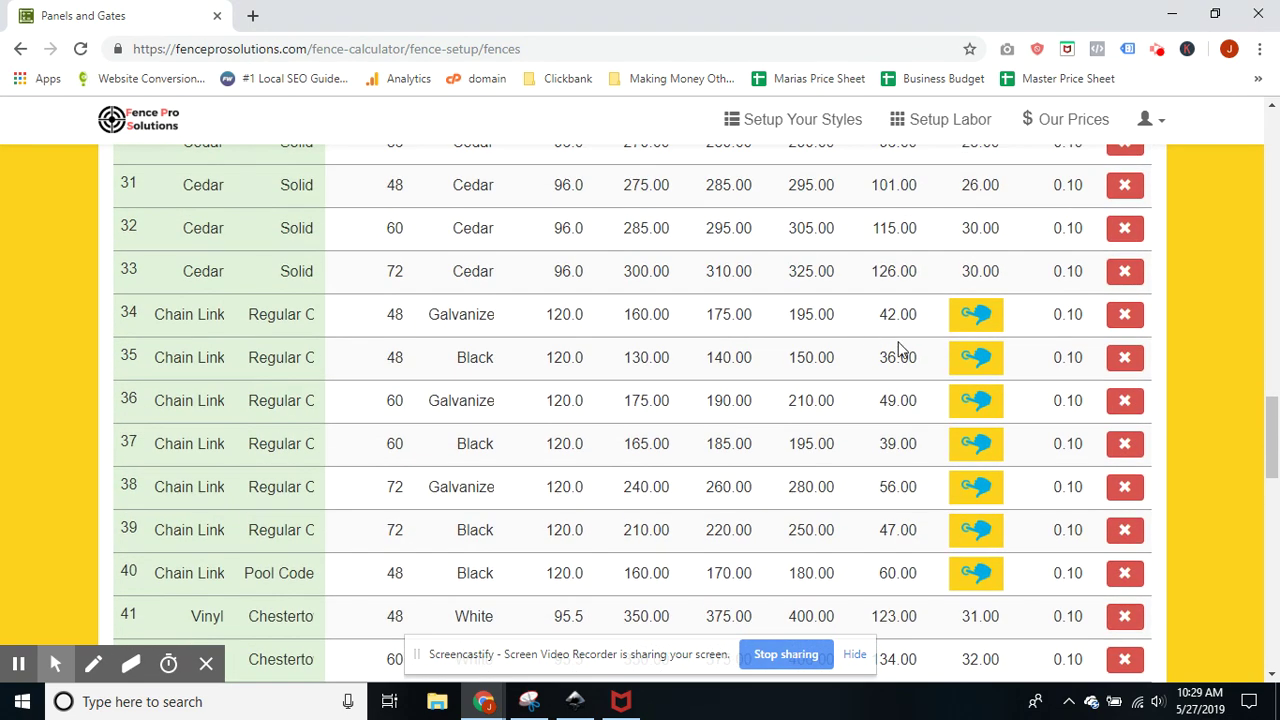
click(988, 328)
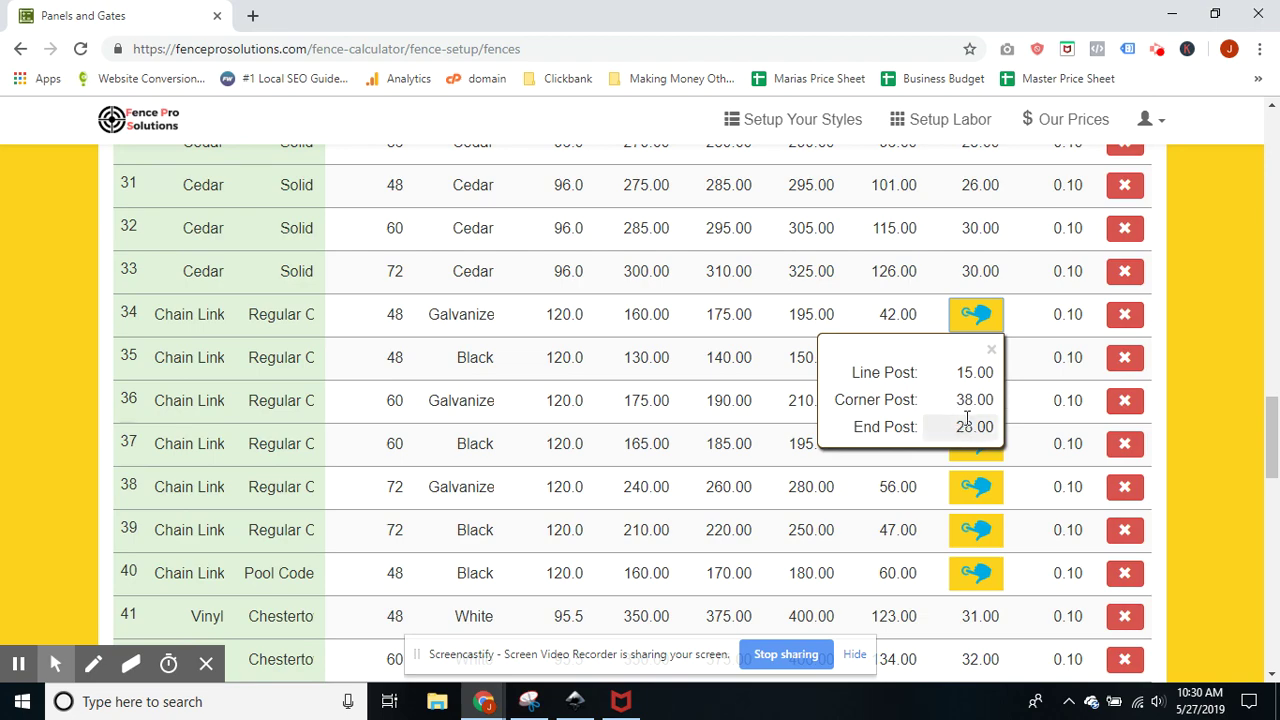
click(991, 349)
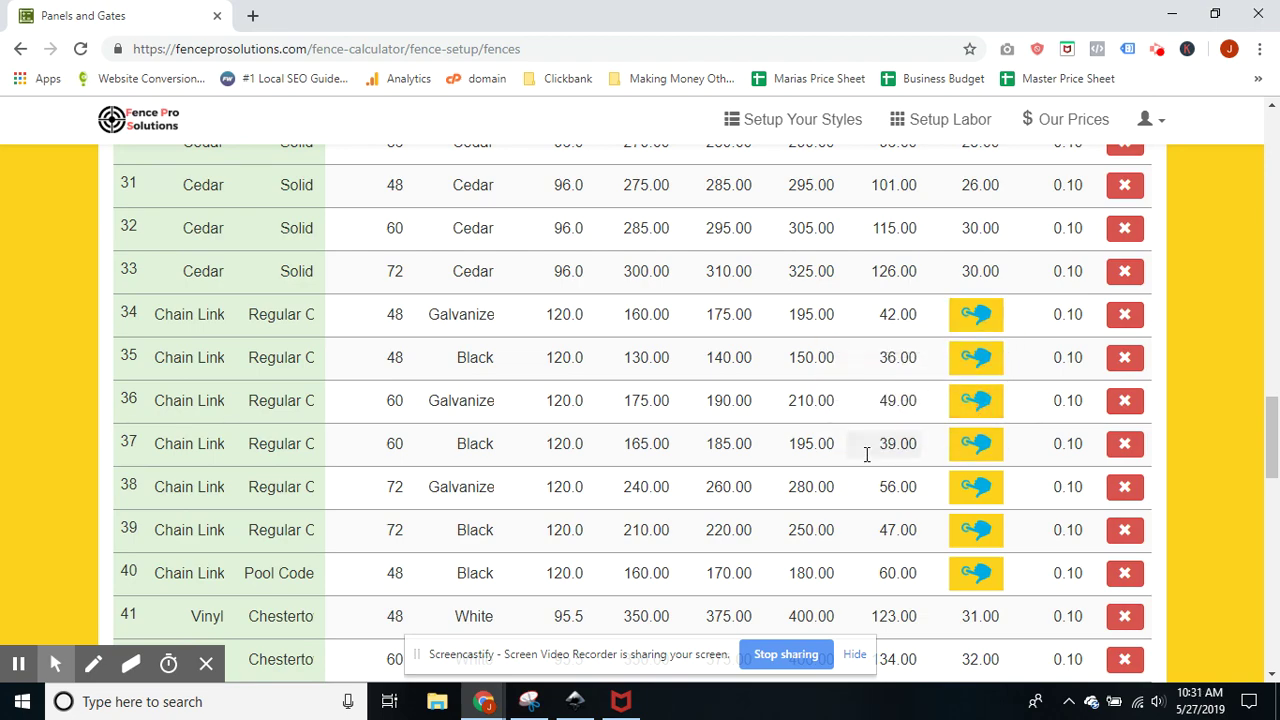
scroll(866, 455, up, 20)
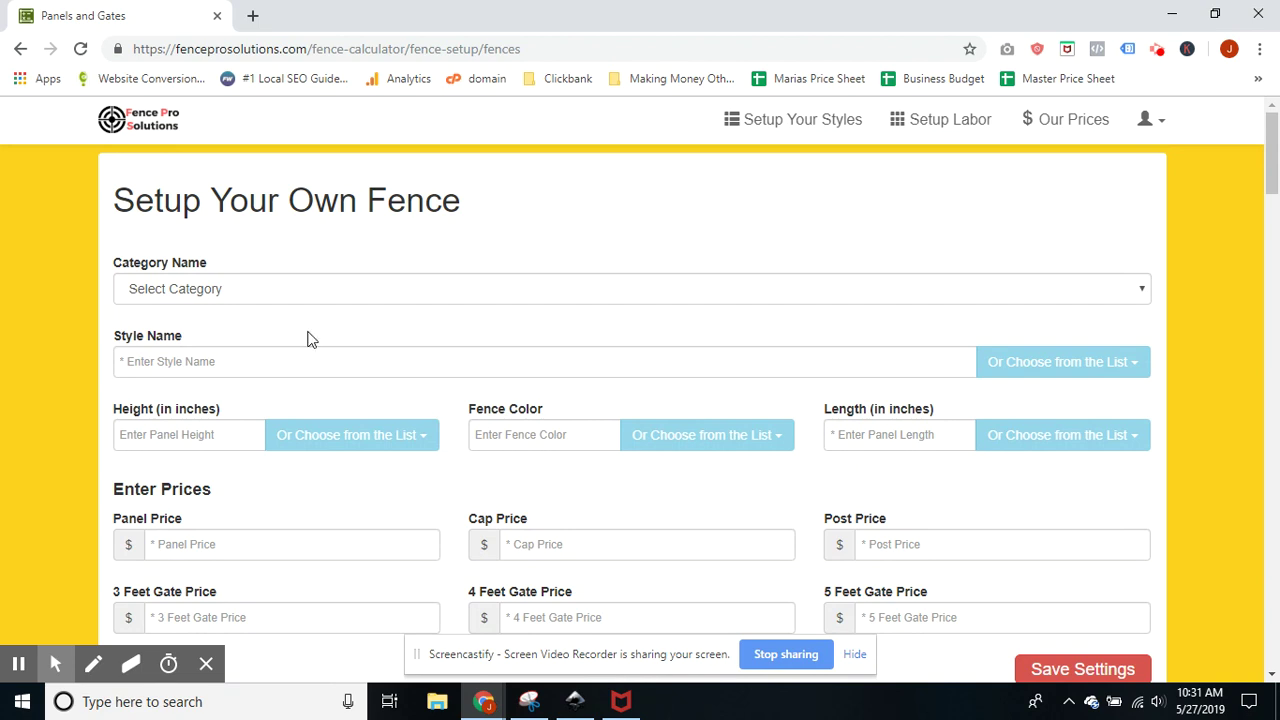
click(277, 293)
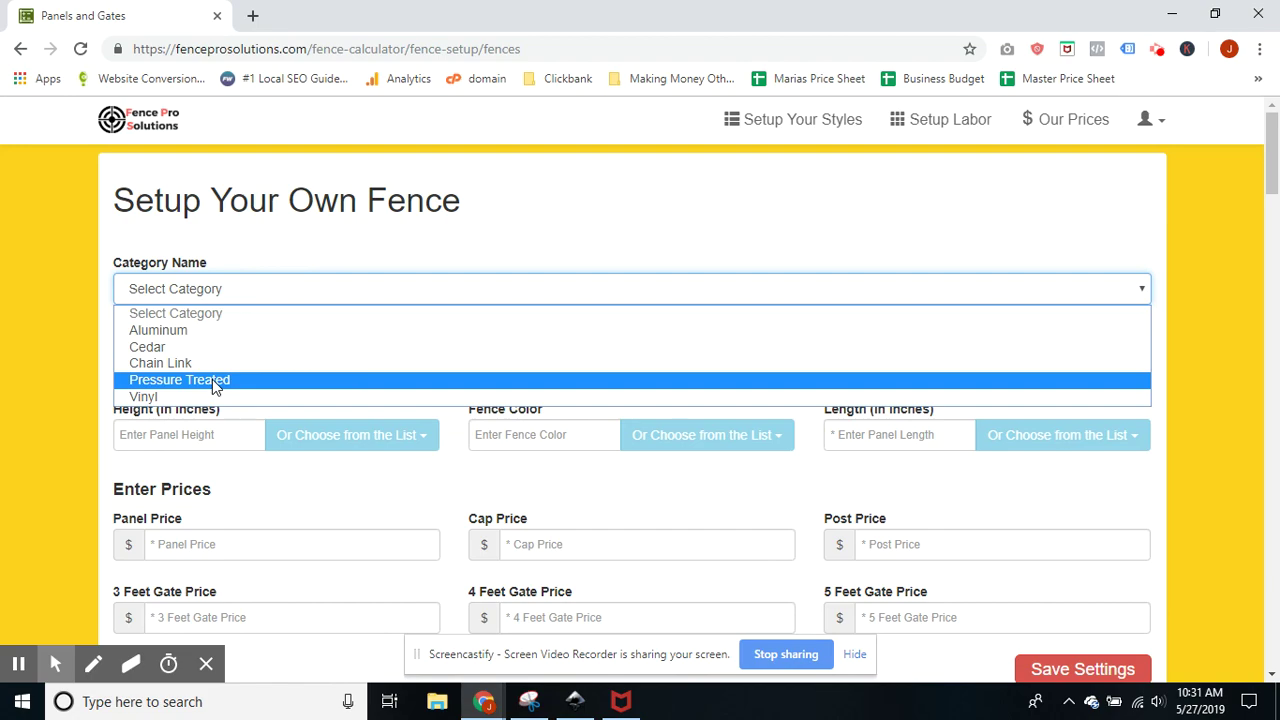
click(71, 416)
scroll(71, 416, down, 20)
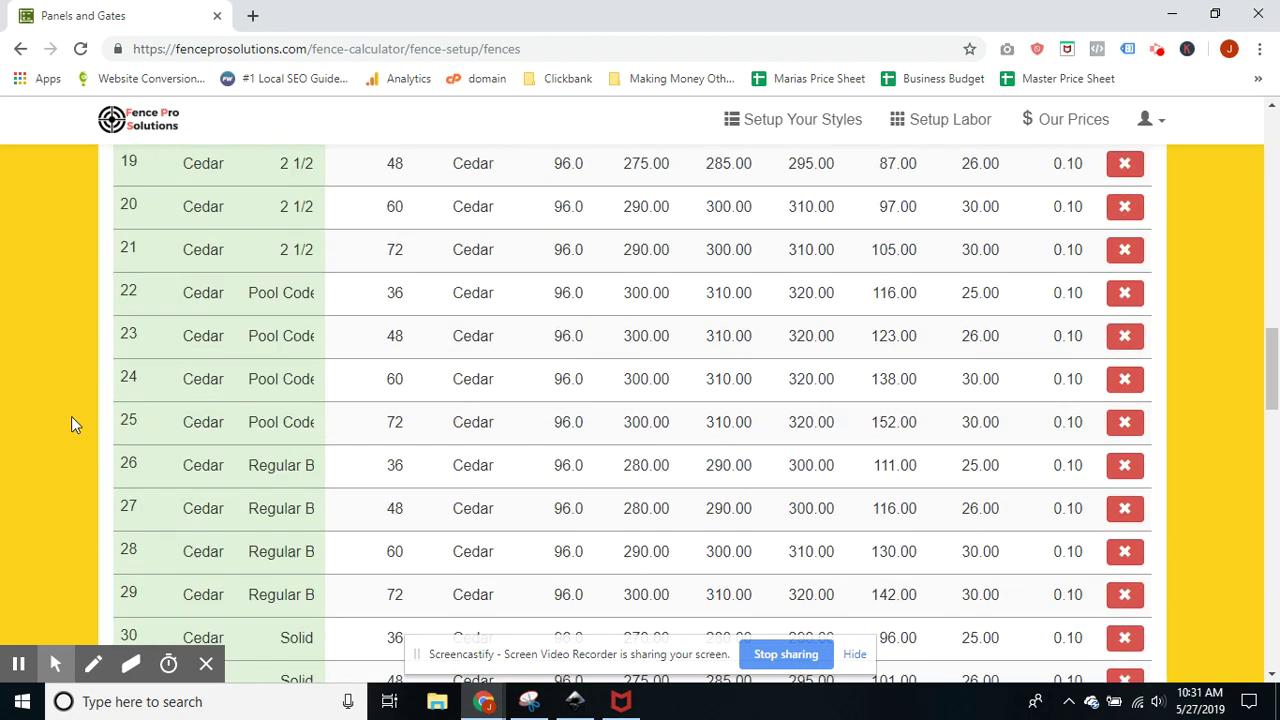
- Start a new fence style in the Pressure Treated category and name it Dog Ear
scroll(71, 416, up, 20)
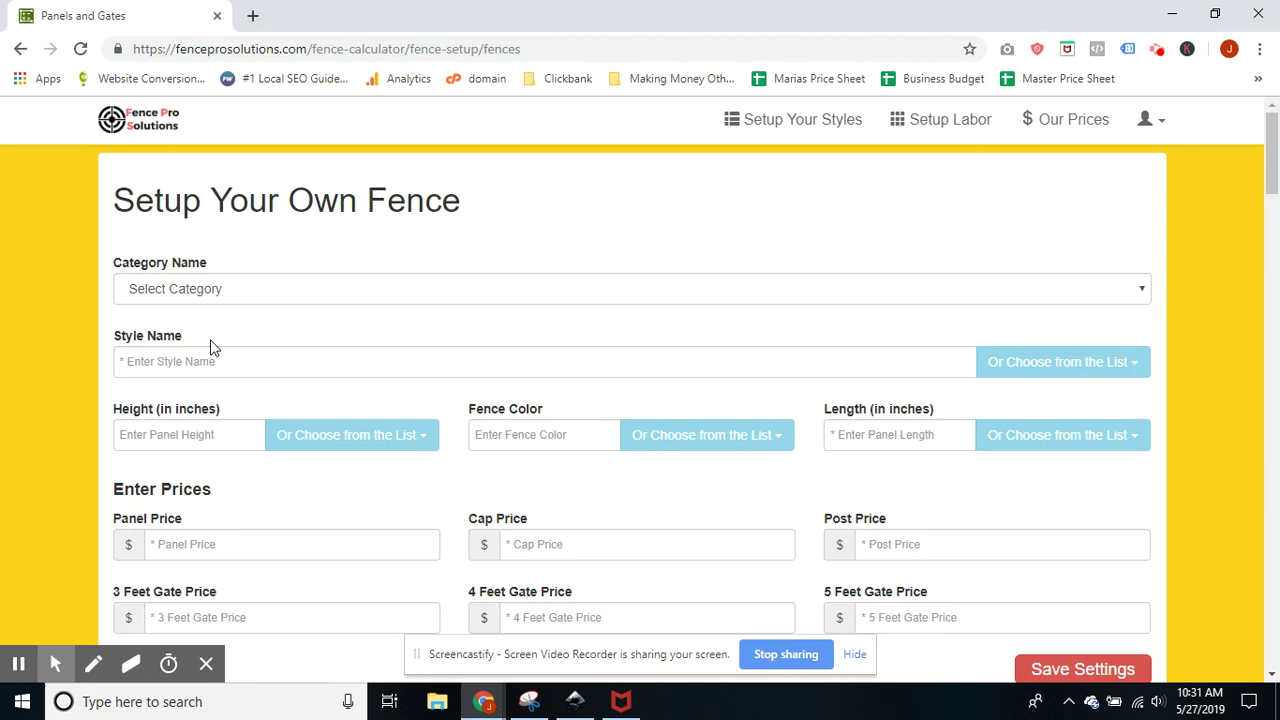
click(213, 292)
click(214, 380)
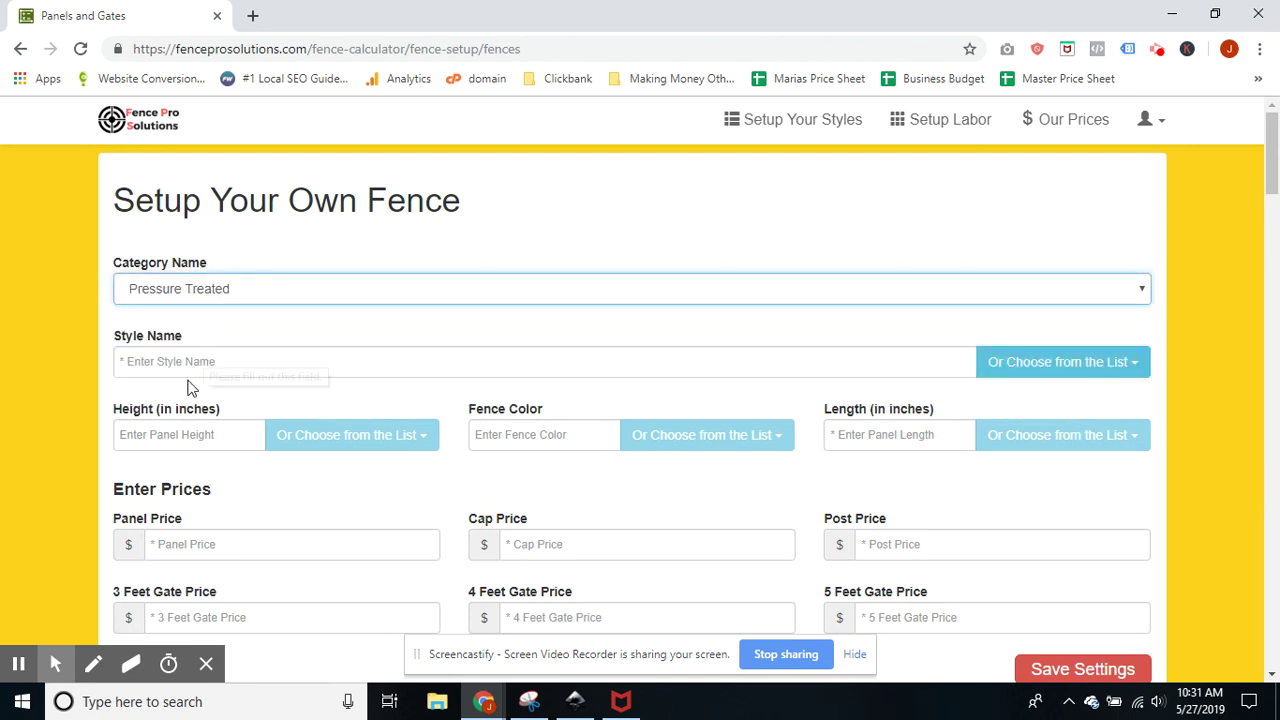
click(205, 364)
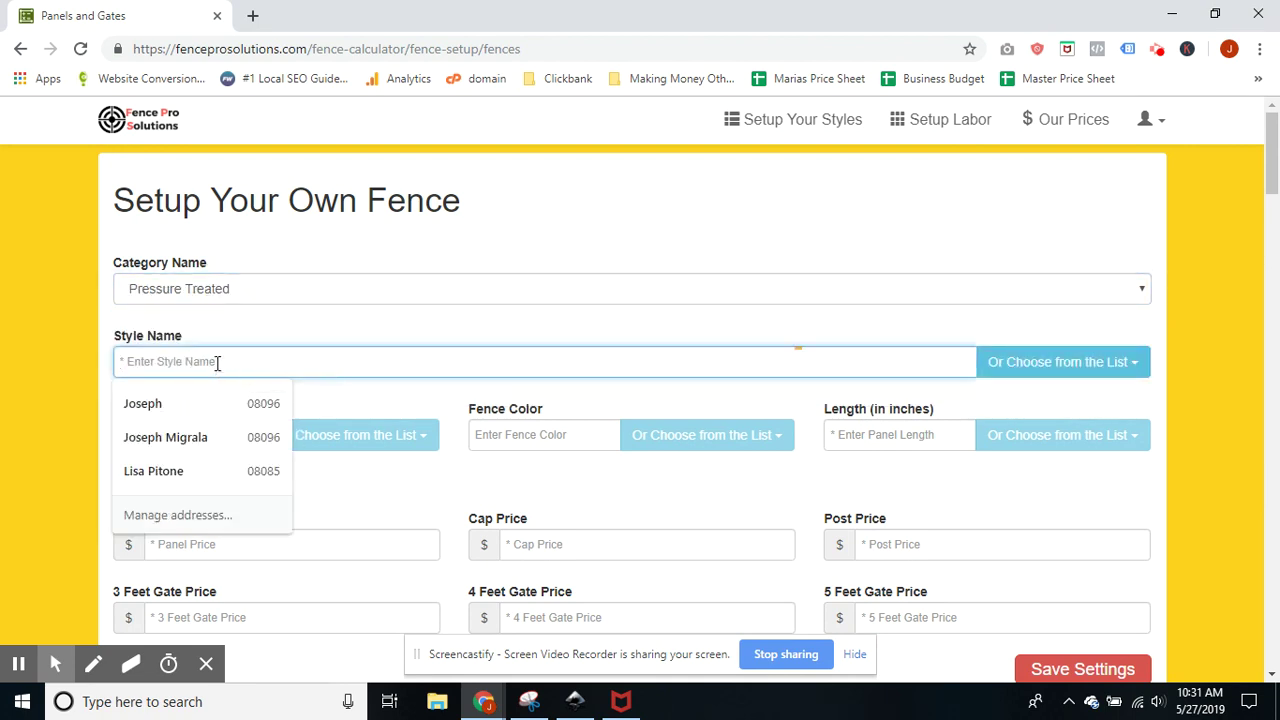
text(Dog Ear)
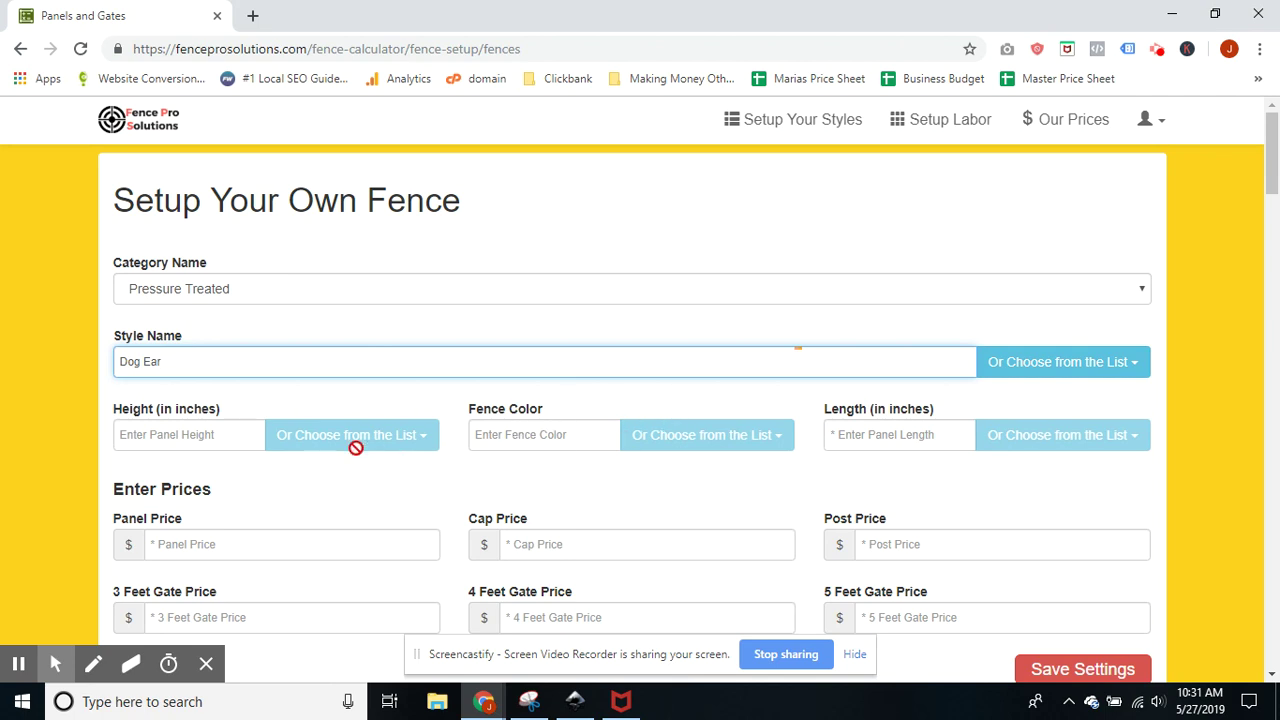
- Set the Dog Ear panel's height to 72 inches, its color to Natural and its length to 96 inches
click(172, 437)
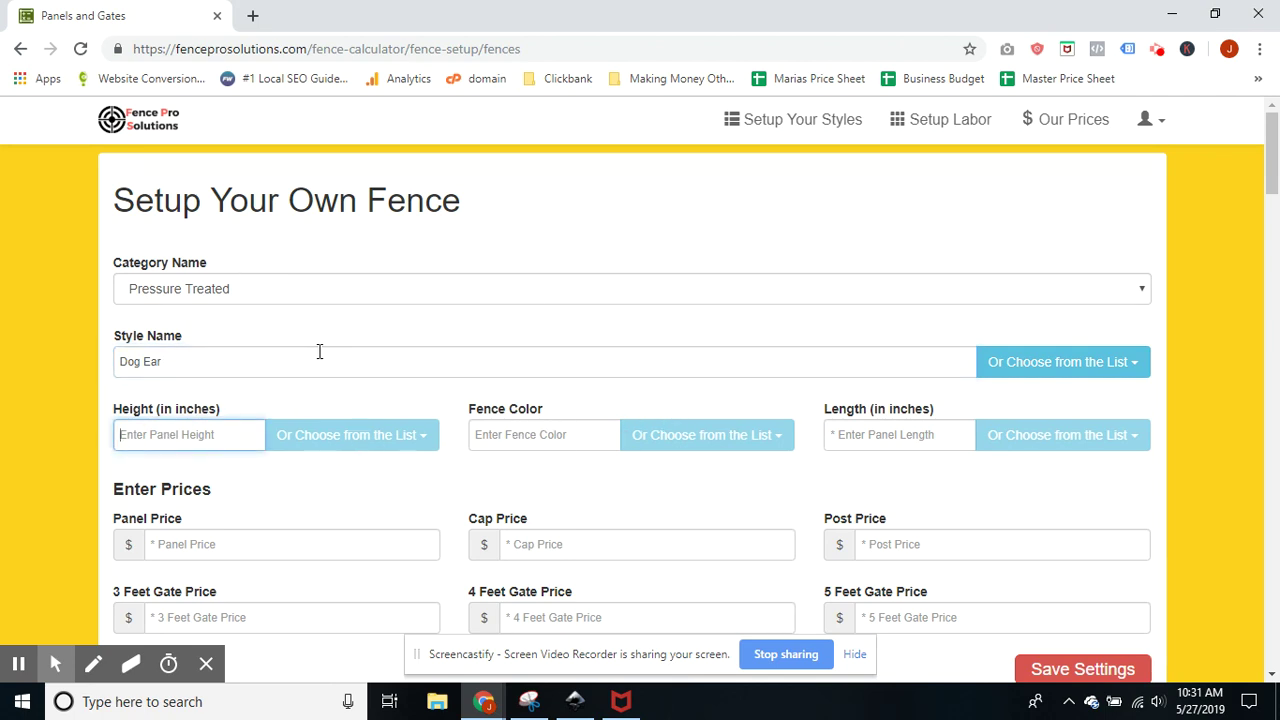
text(72)
click(500, 440)
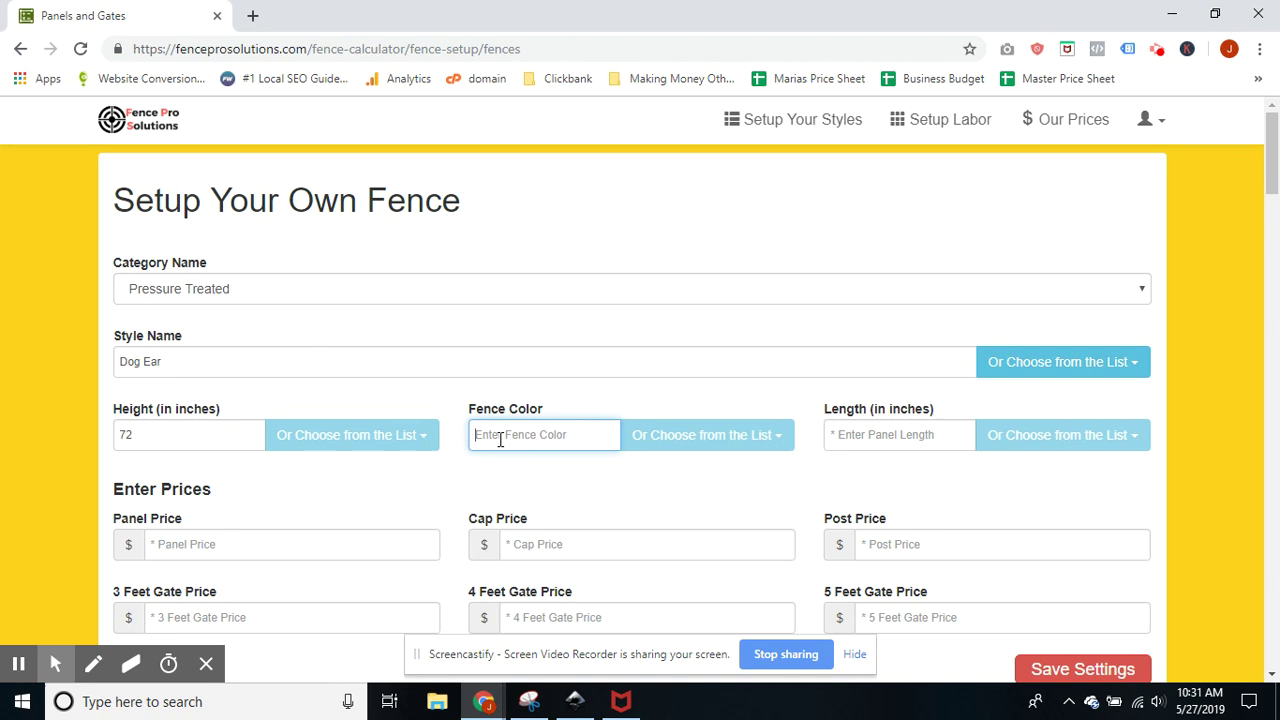
text(Natural)
click(894, 437)
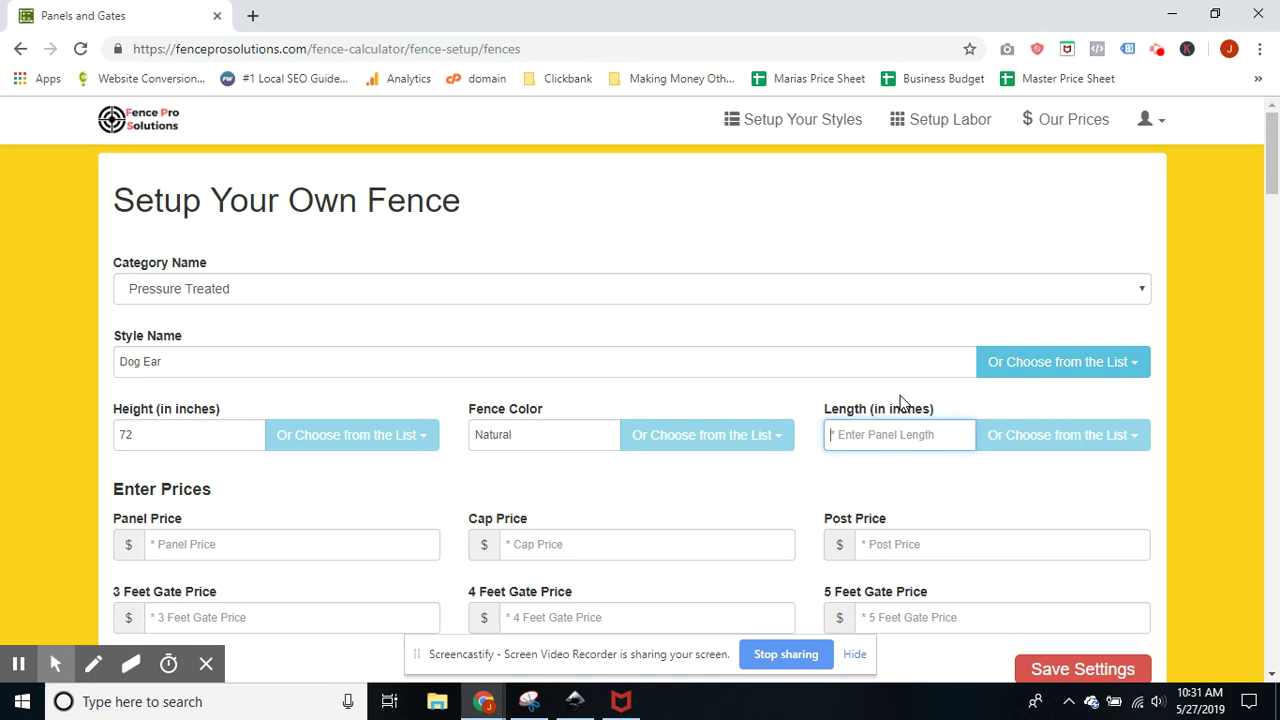
text(96)
- Try 35.5 inches as the panel length and set it back to 96 inches
click(879, 484)
click(862, 440)
click(873, 438)
drag(853, 434, 831, 438)
text(35.5)
double_click(831, 438)
text(96)
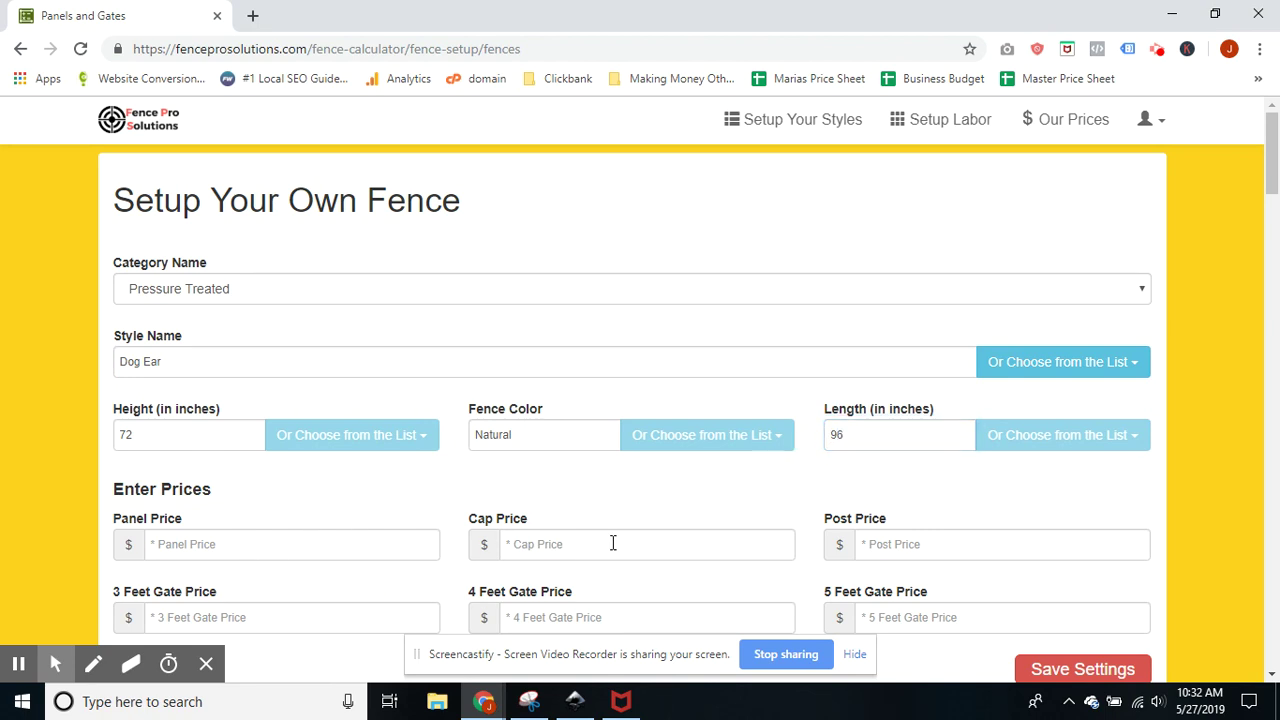
- Set the Dog Ear style's panel price to $100, cap price to $0 and post price to $15
click(193, 542)
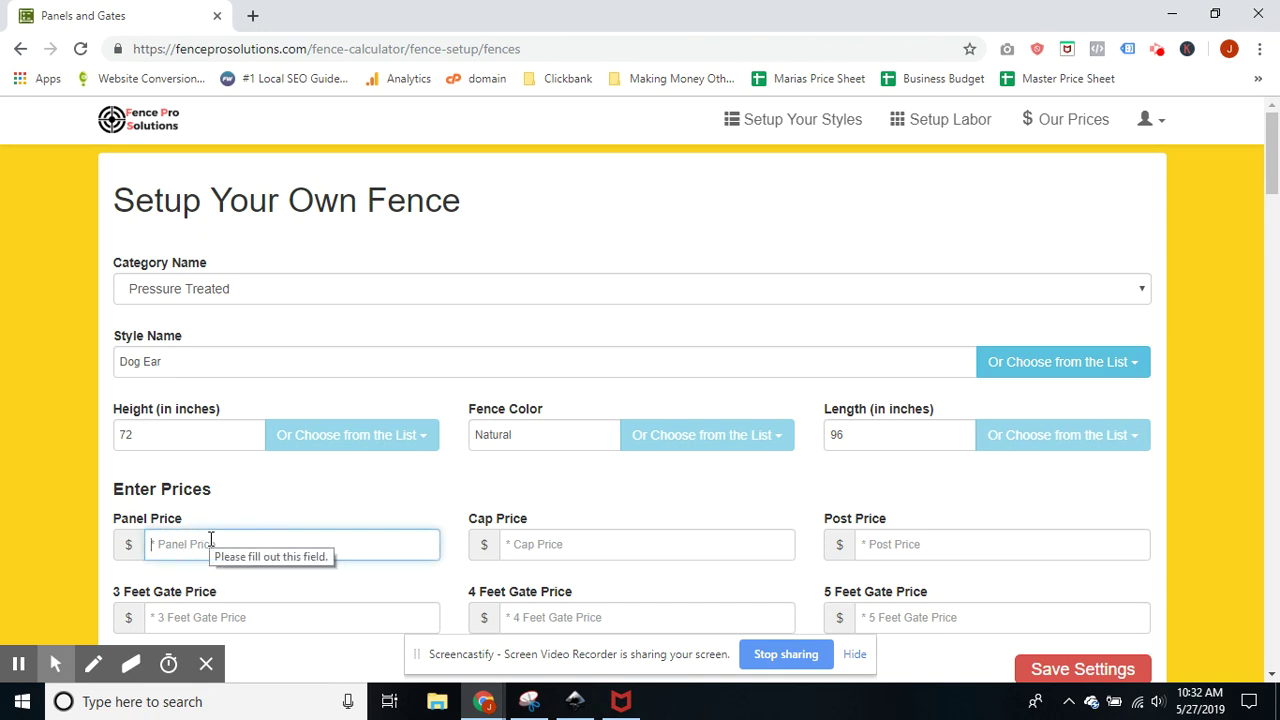
text(100)
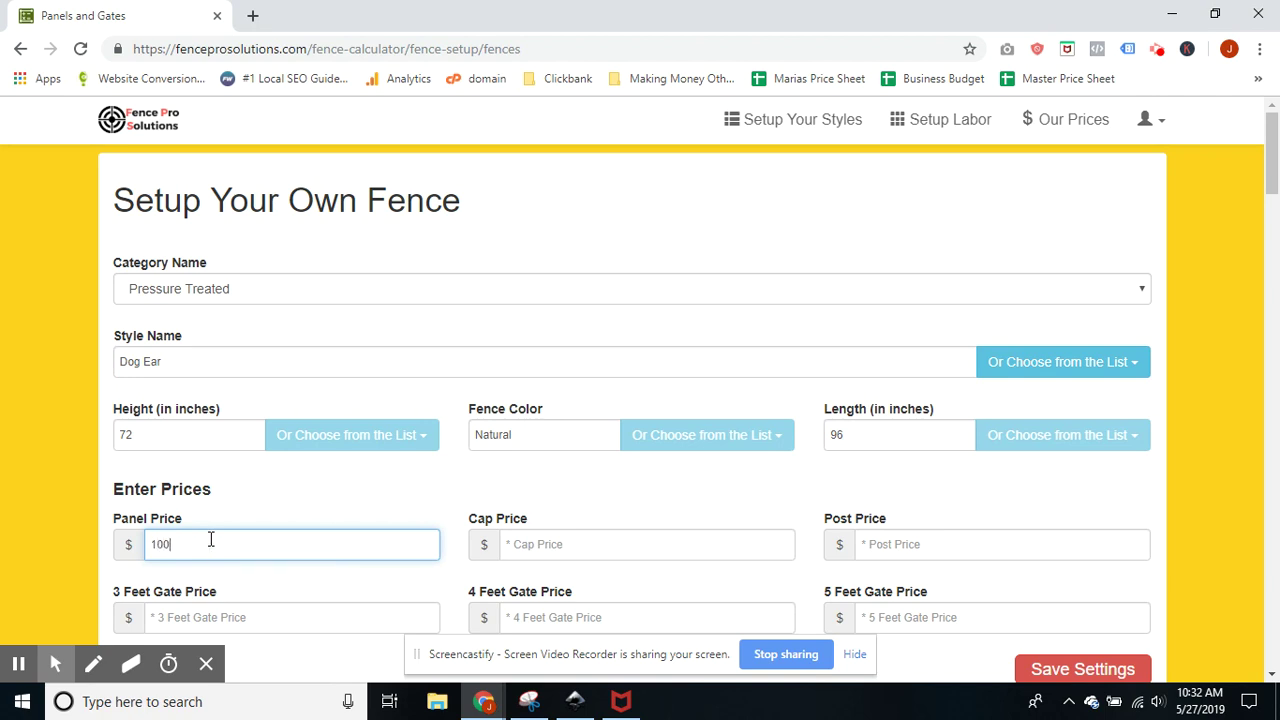
click(557, 548)
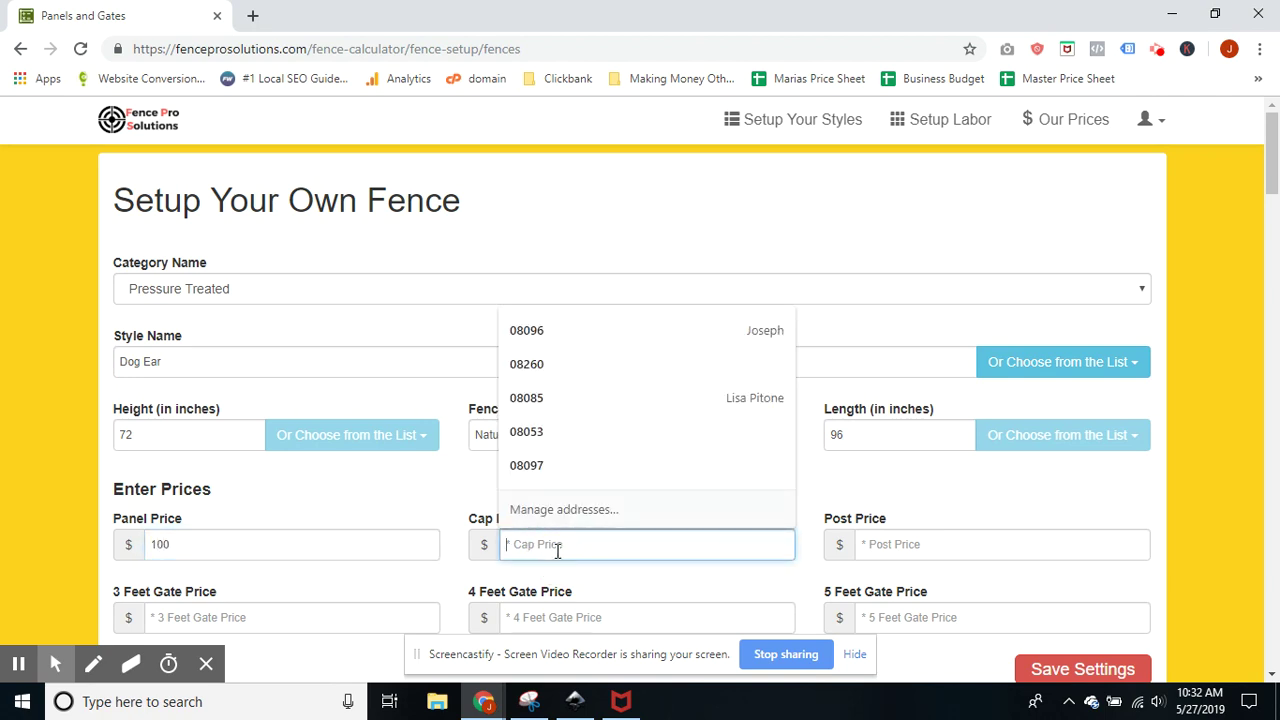
text(0)
key(Tab)
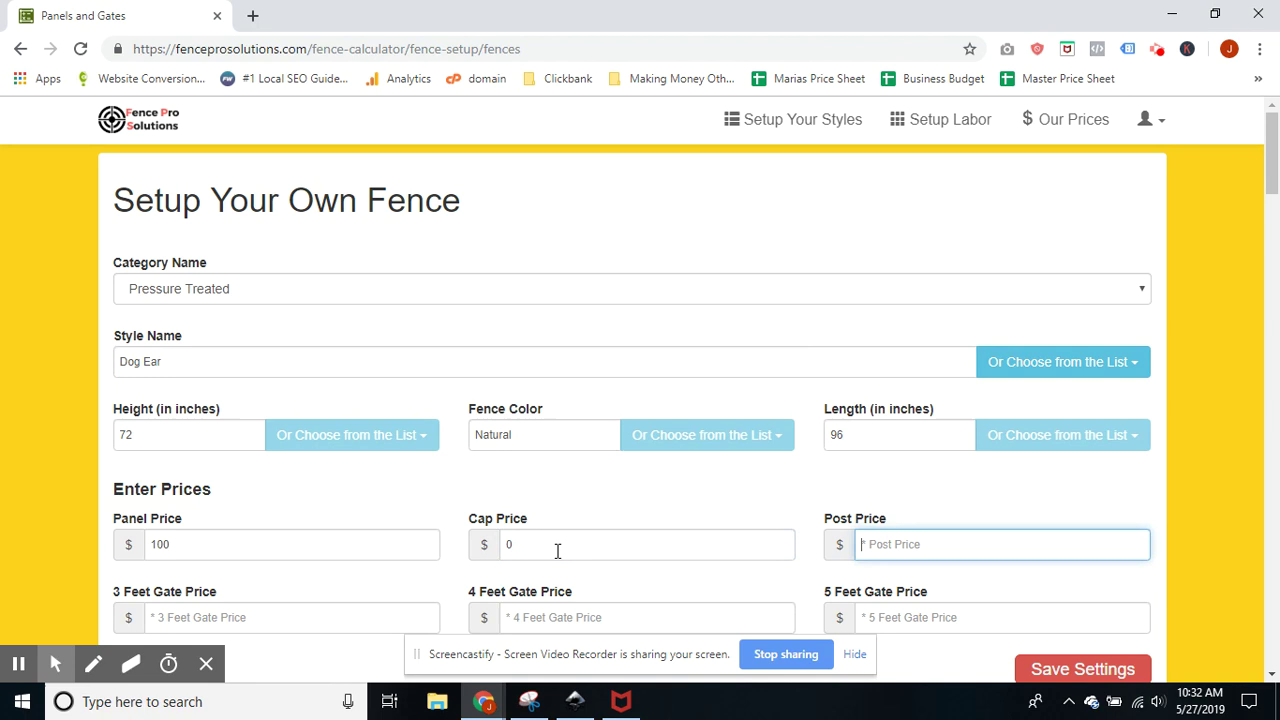
click(866, 524)
click(919, 546)
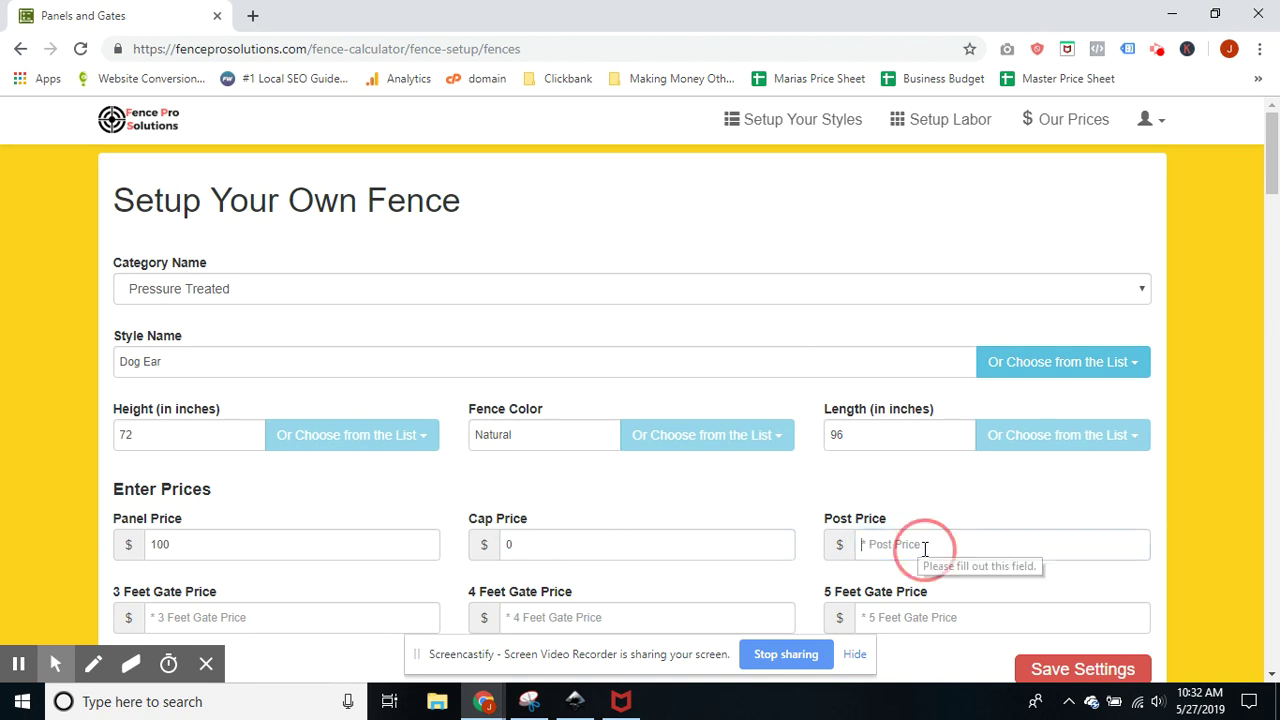
text(15)
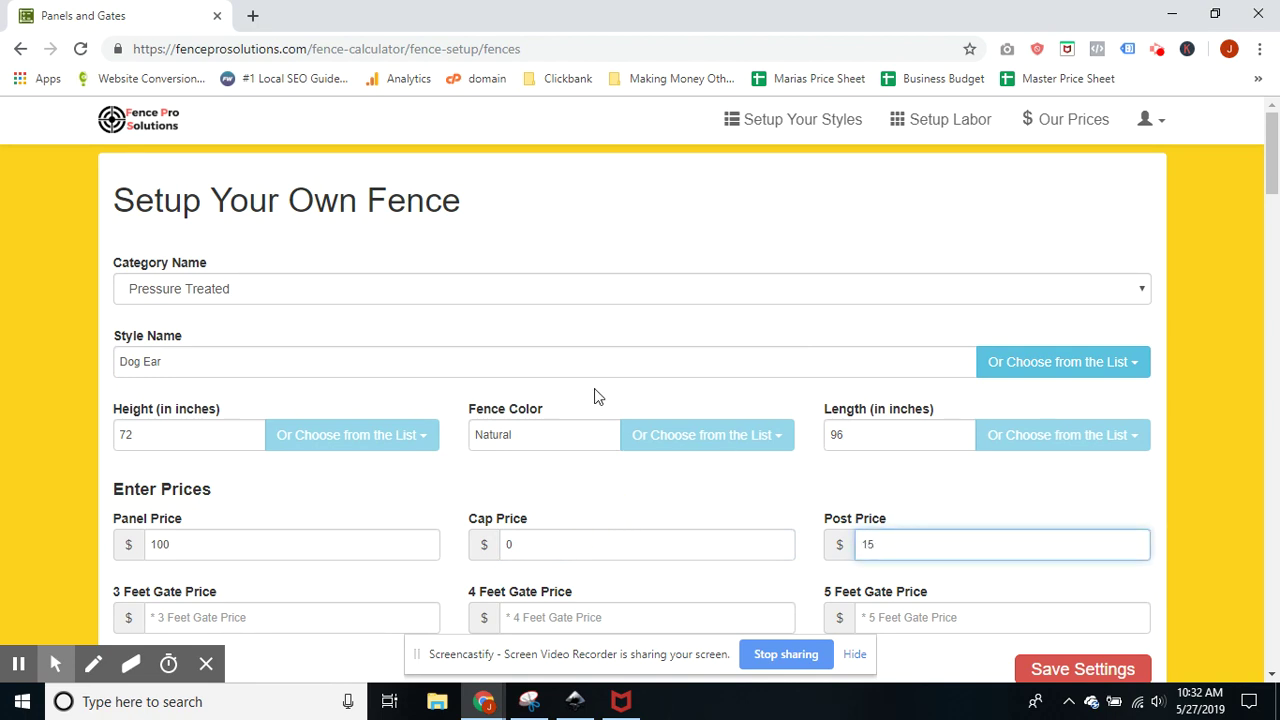
- Set the Dog Ear style's 3, 4 and 5 feet gate prices to $100, $125 and $150, and submit the settings
scroll(594, 396, down, 2)
click(205, 442)
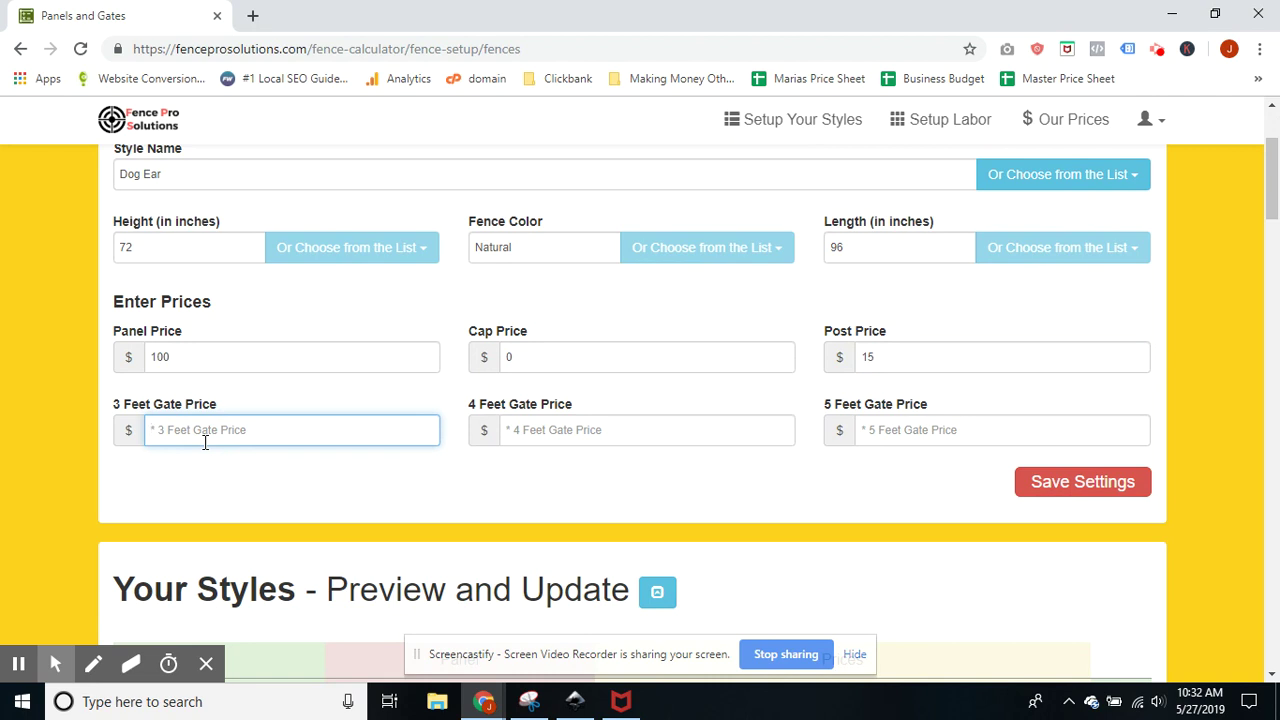
text(100)
key(Tab)
text(1)
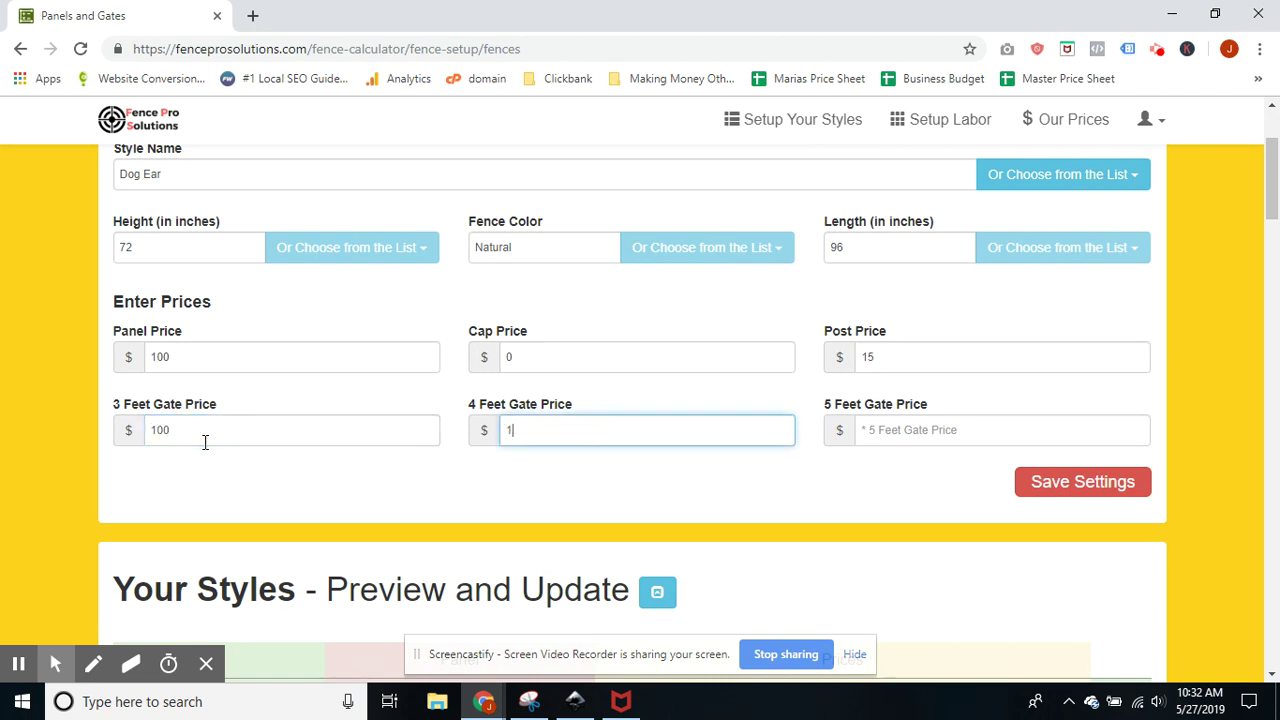
text(0)
key(BackSpace)
key(BackSpace)
text(10)
key(BackSpace)
text(25)
key(Tab)
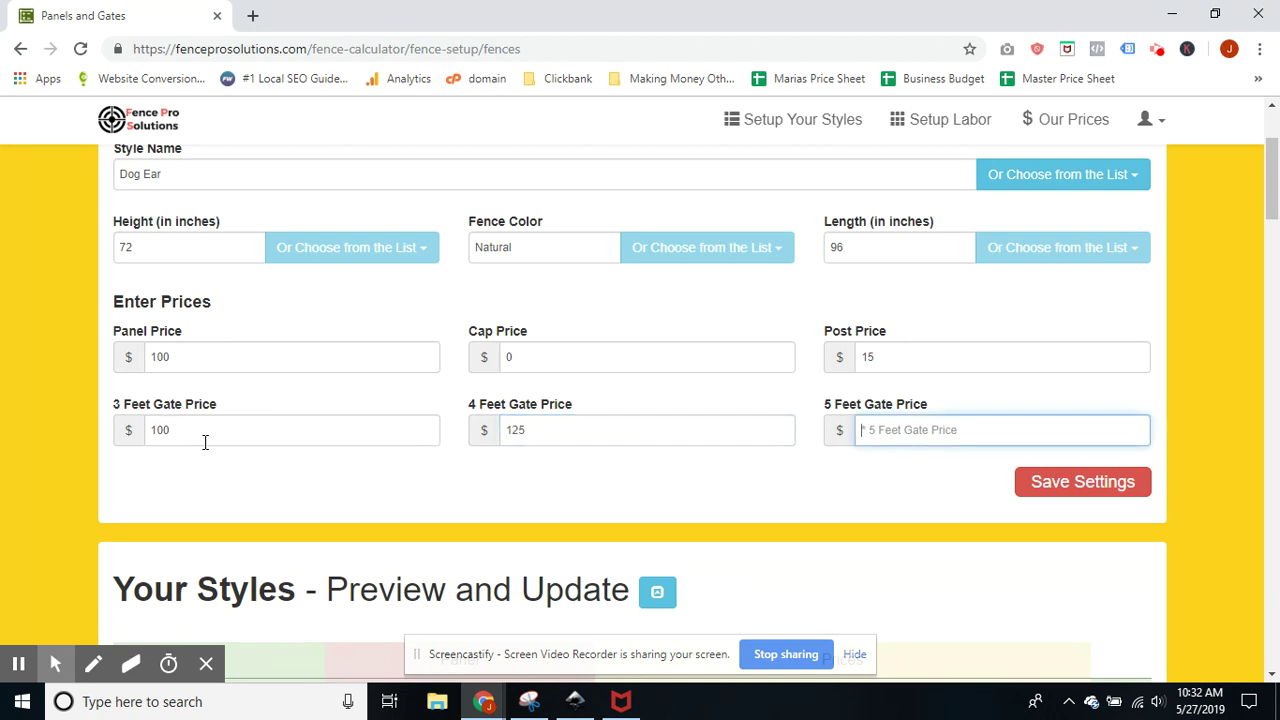
text(150)
click(1134, 497)
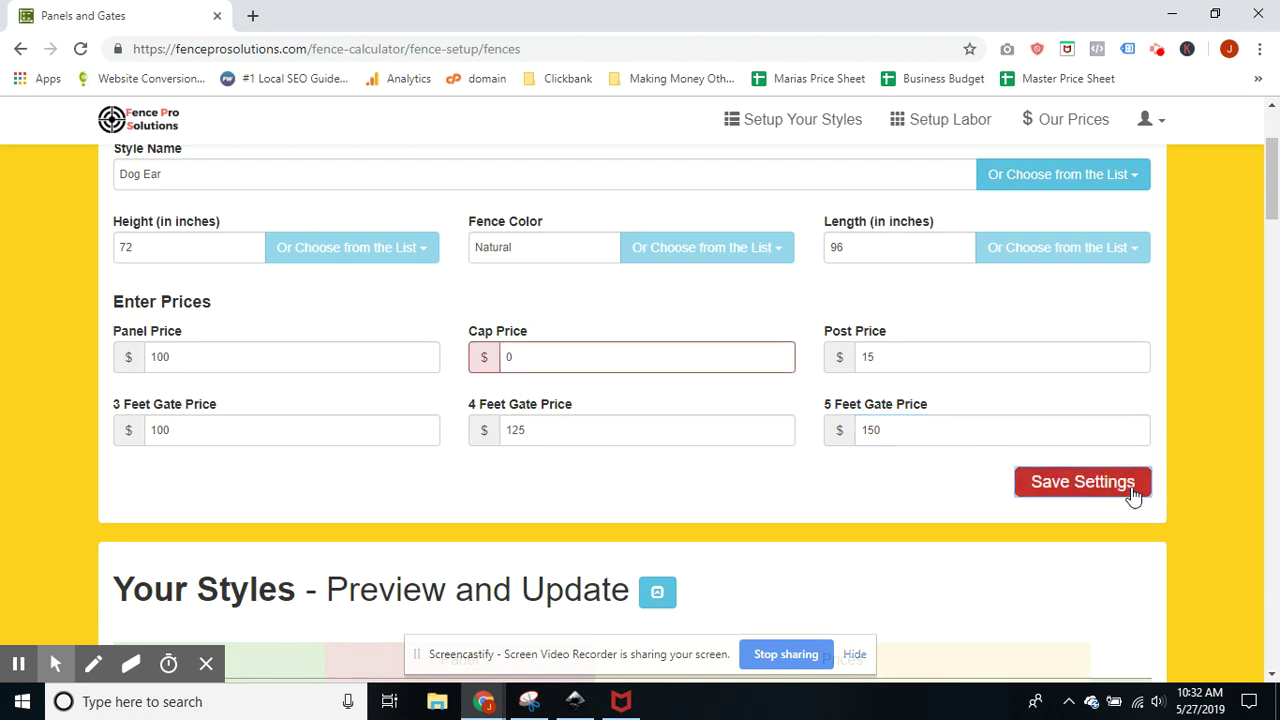
- Change the Dog Ear style's cap price to $.01, save the settings and dismiss the message
click(530, 352)
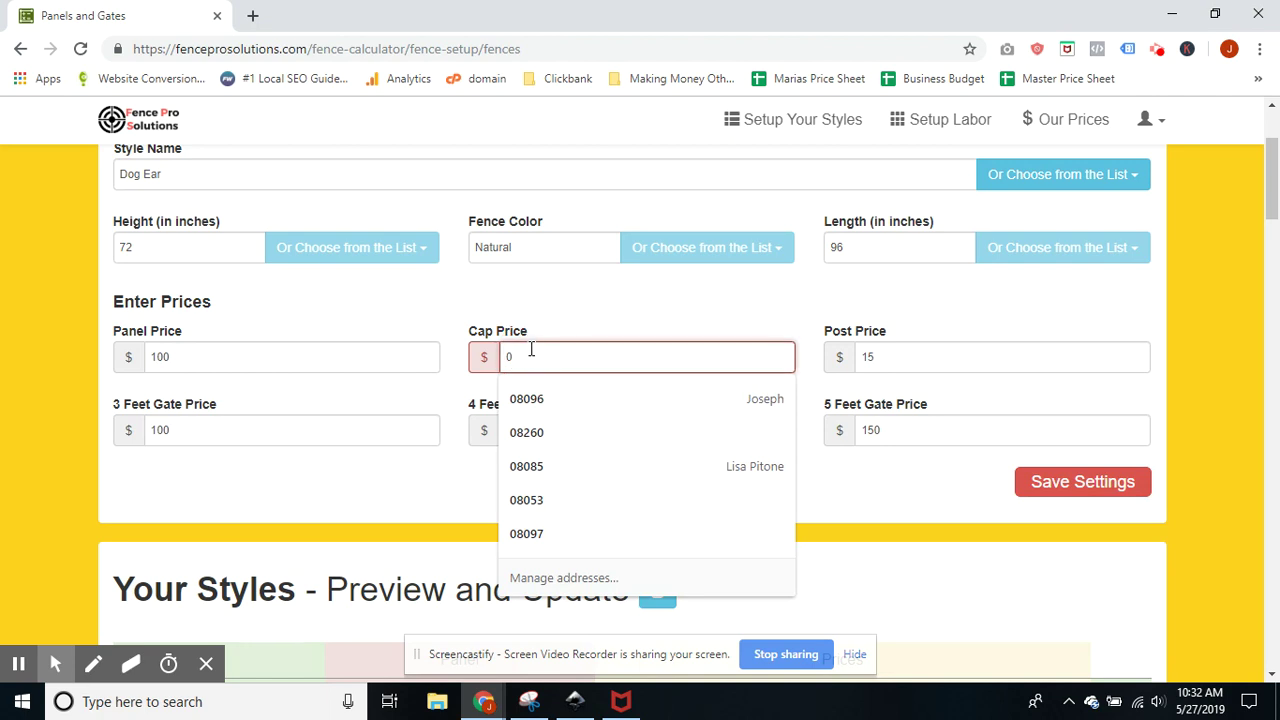
key(BackSpace)
text(.01)
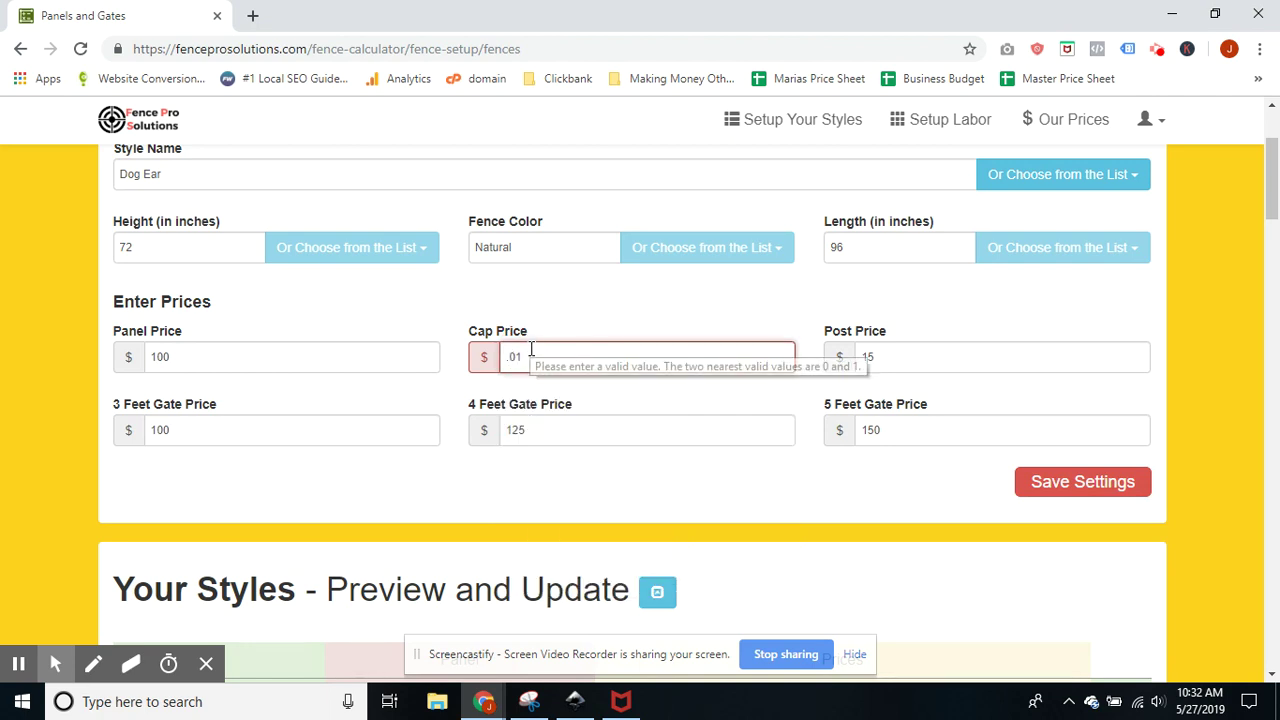
click(1055, 481)
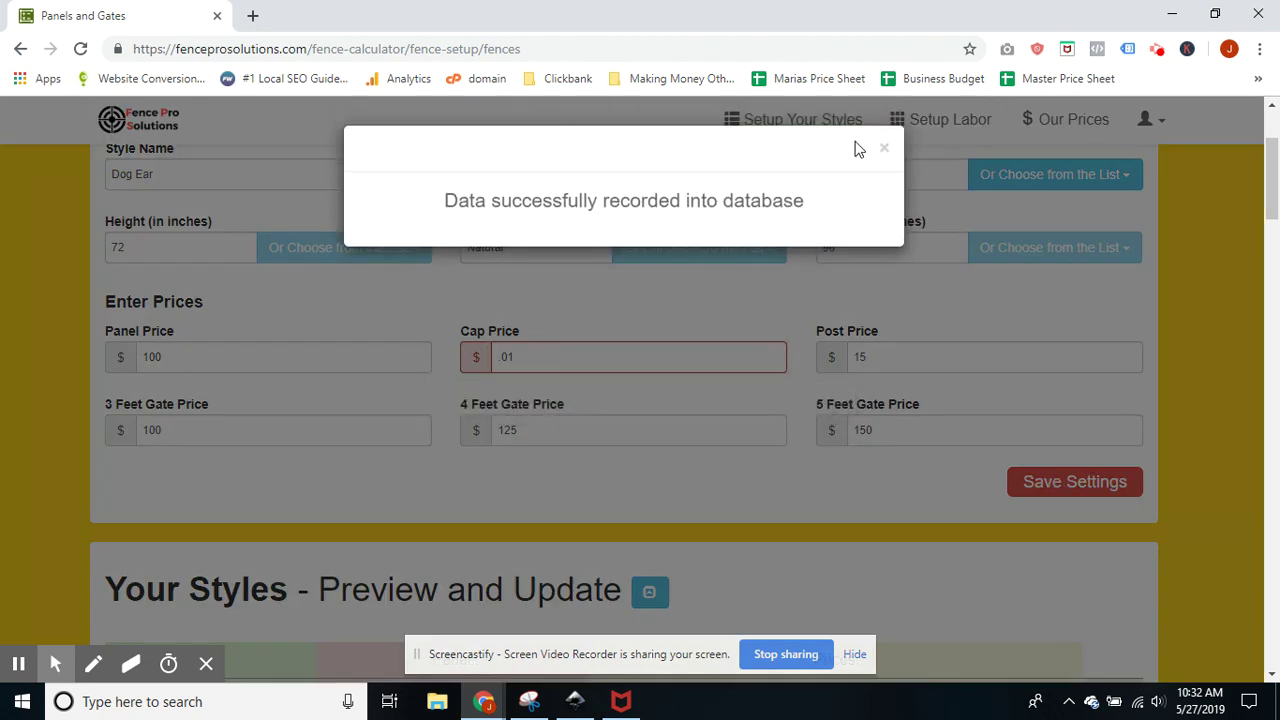
click(885, 148)
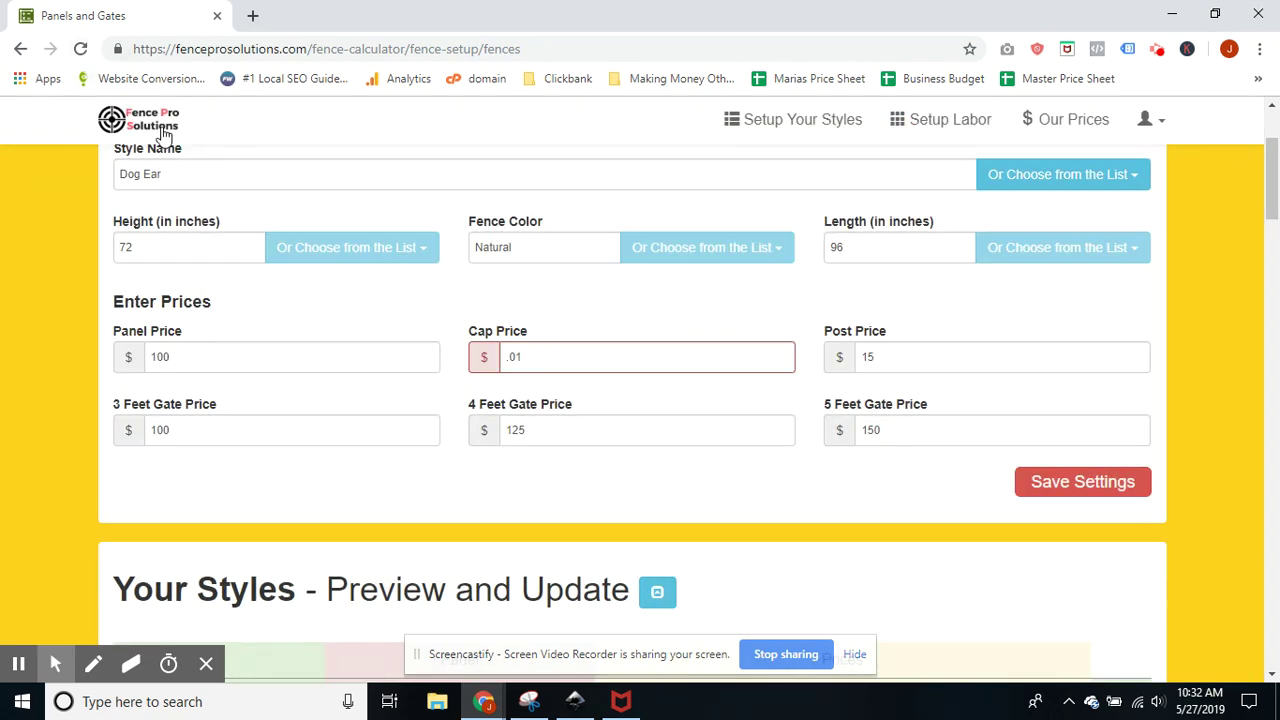
- Reload the fence setup page, expand the Your Styles table and check the Pressure Treated Dog Ear row
click(80, 48)
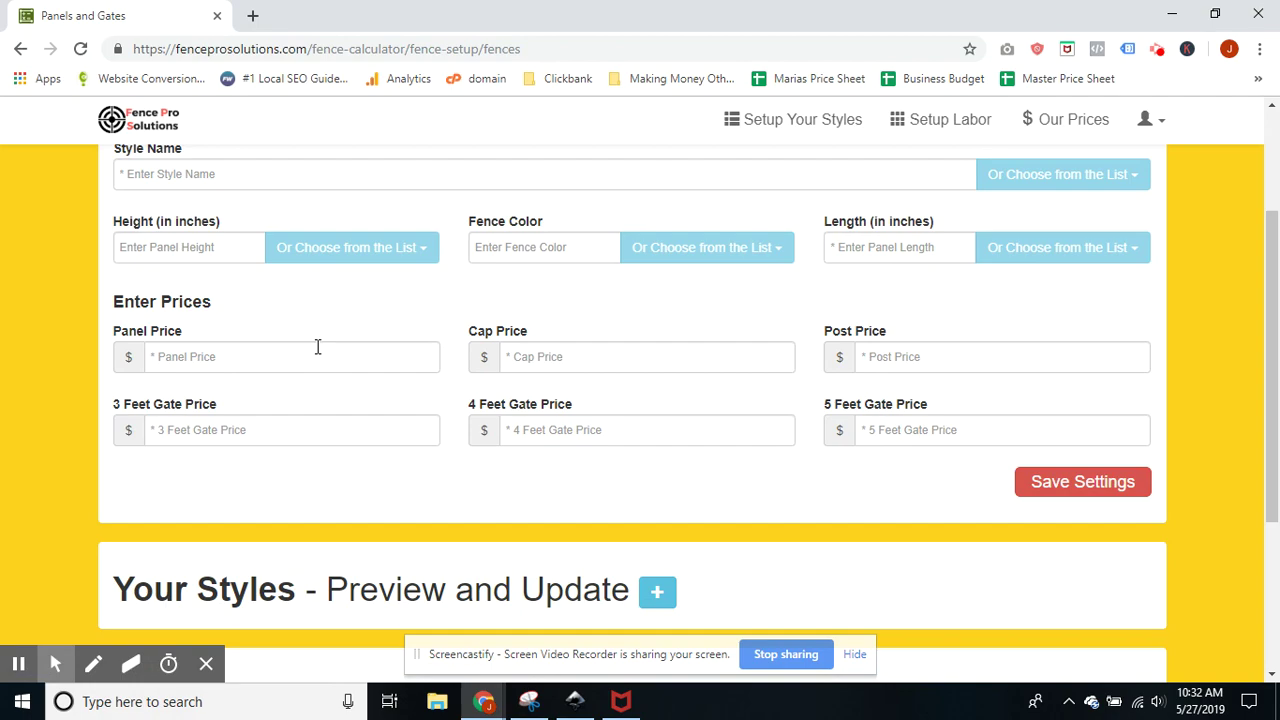
scroll(316, 346, down, 3)
click(655, 322)
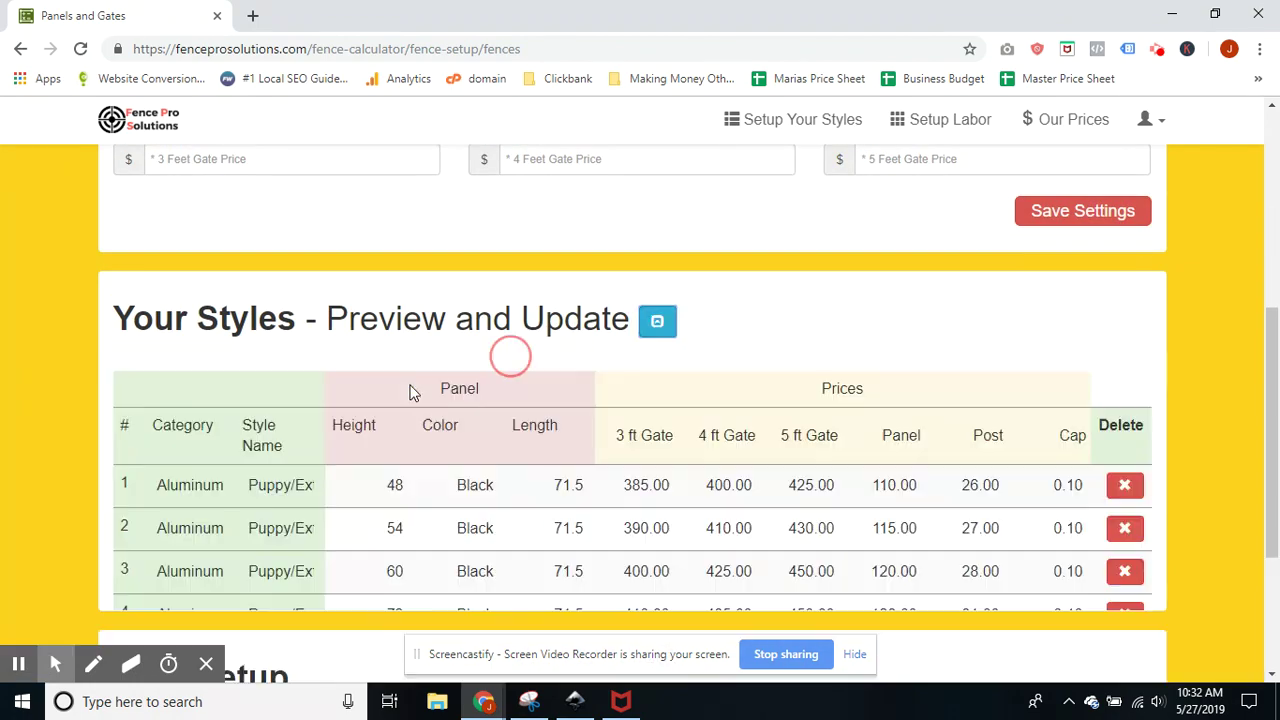
scroll(226, 497, down, 15)
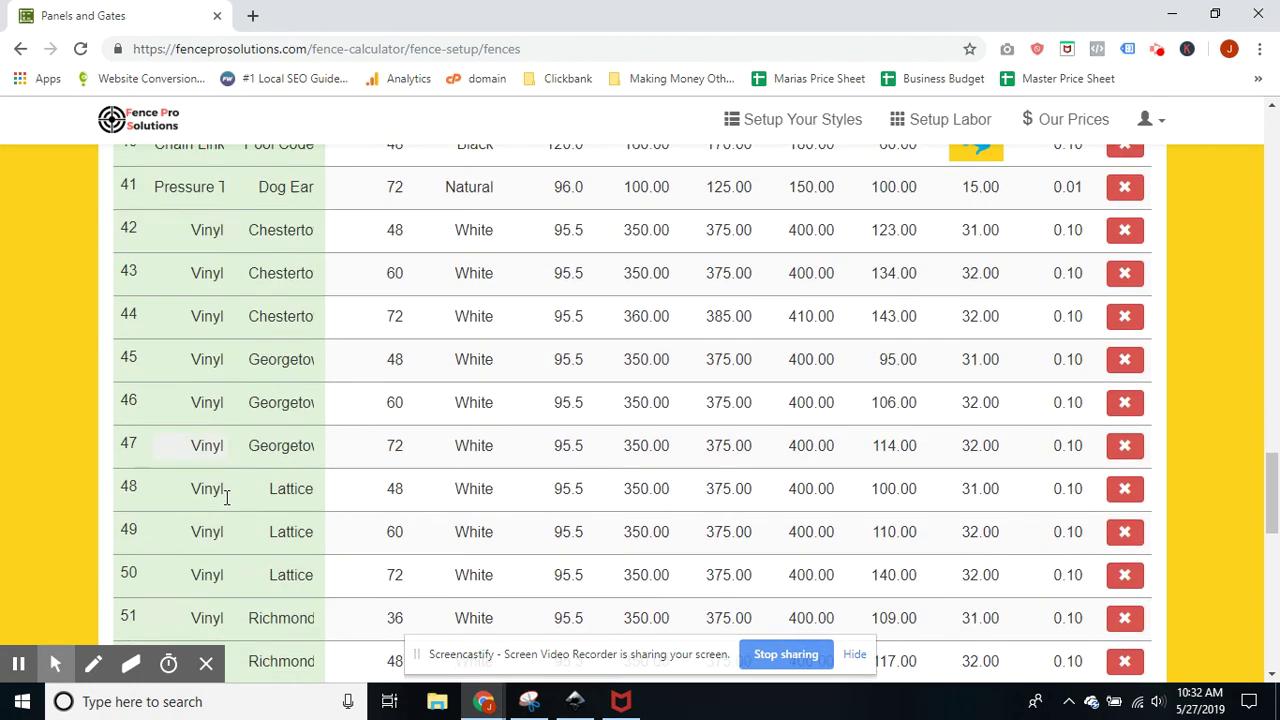
scroll(226, 497, down, 10)
scroll(226, 497, up, 11)
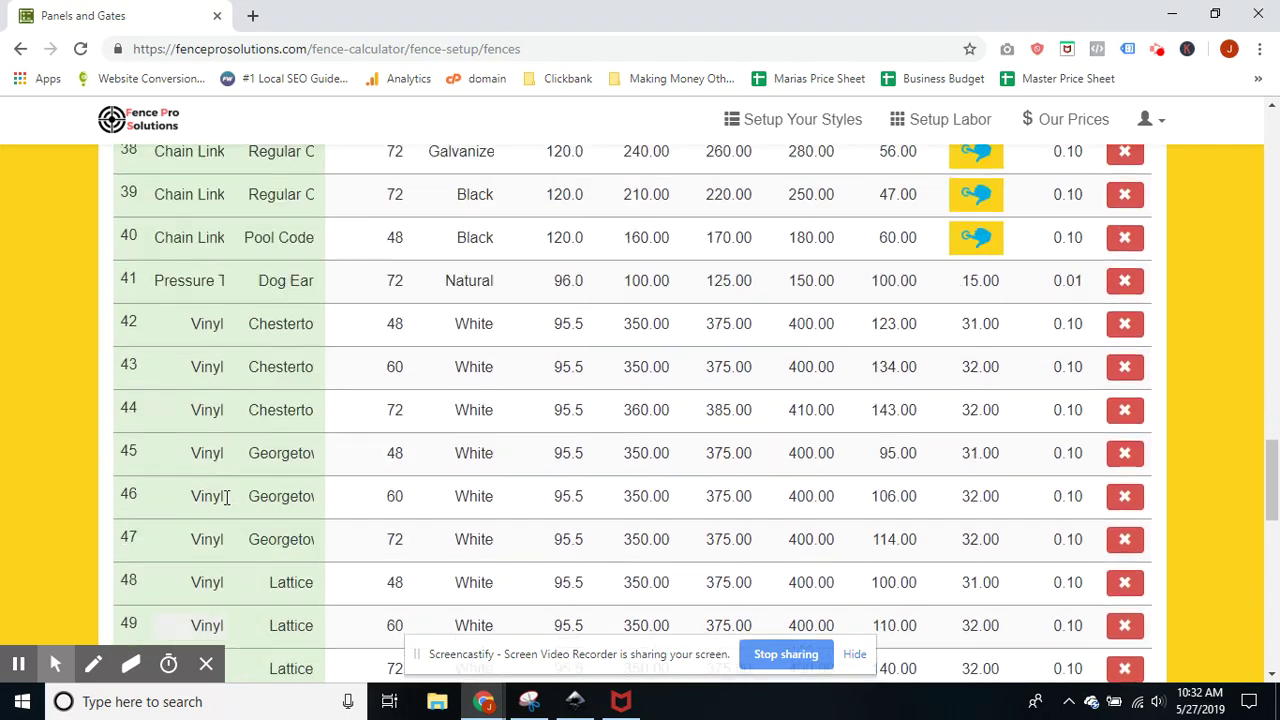
scroll(227, 497, up, 1)
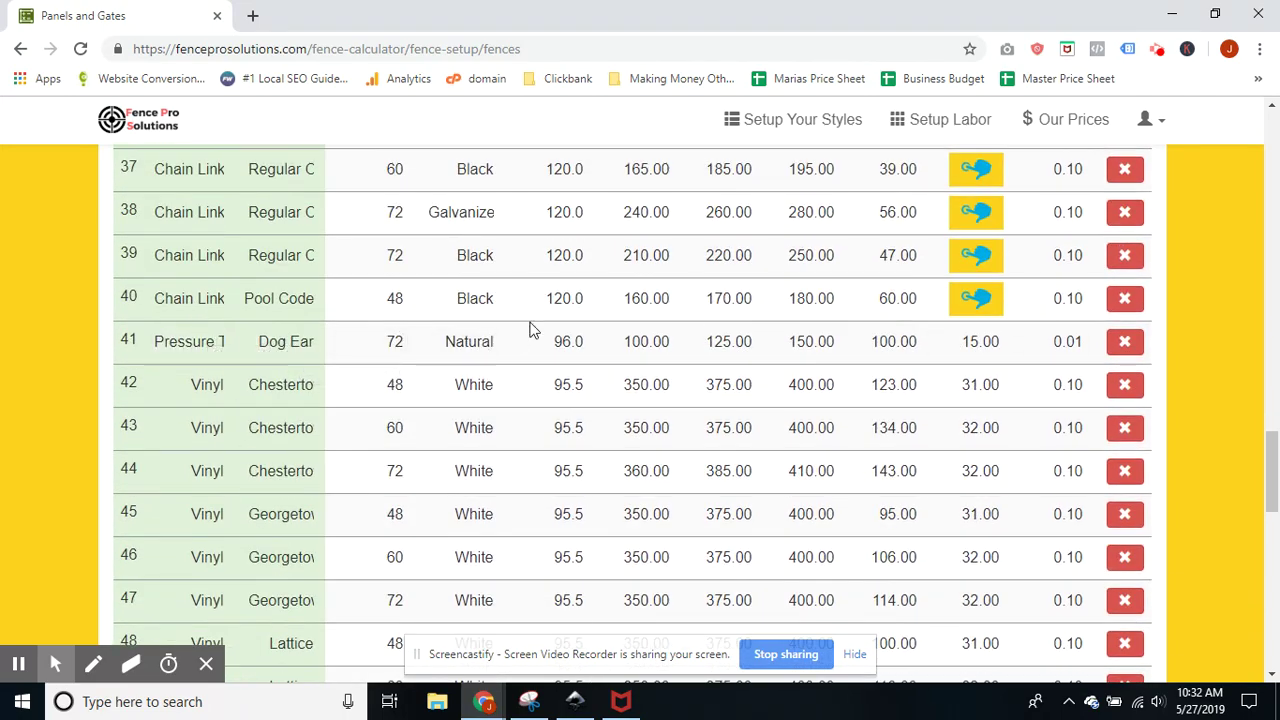
scroll(530, 330, up, 15)
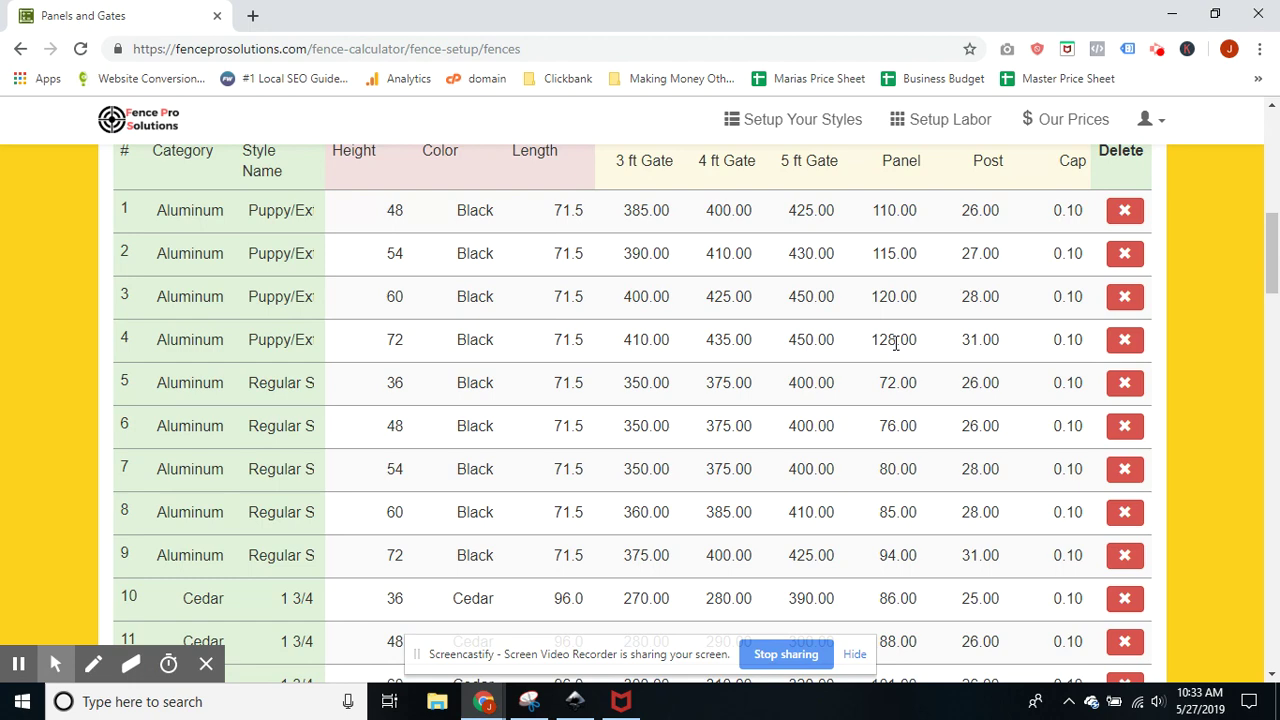
- Open the Our Prices page and look through the price columns for all listed fence styles
click(1068, 132)
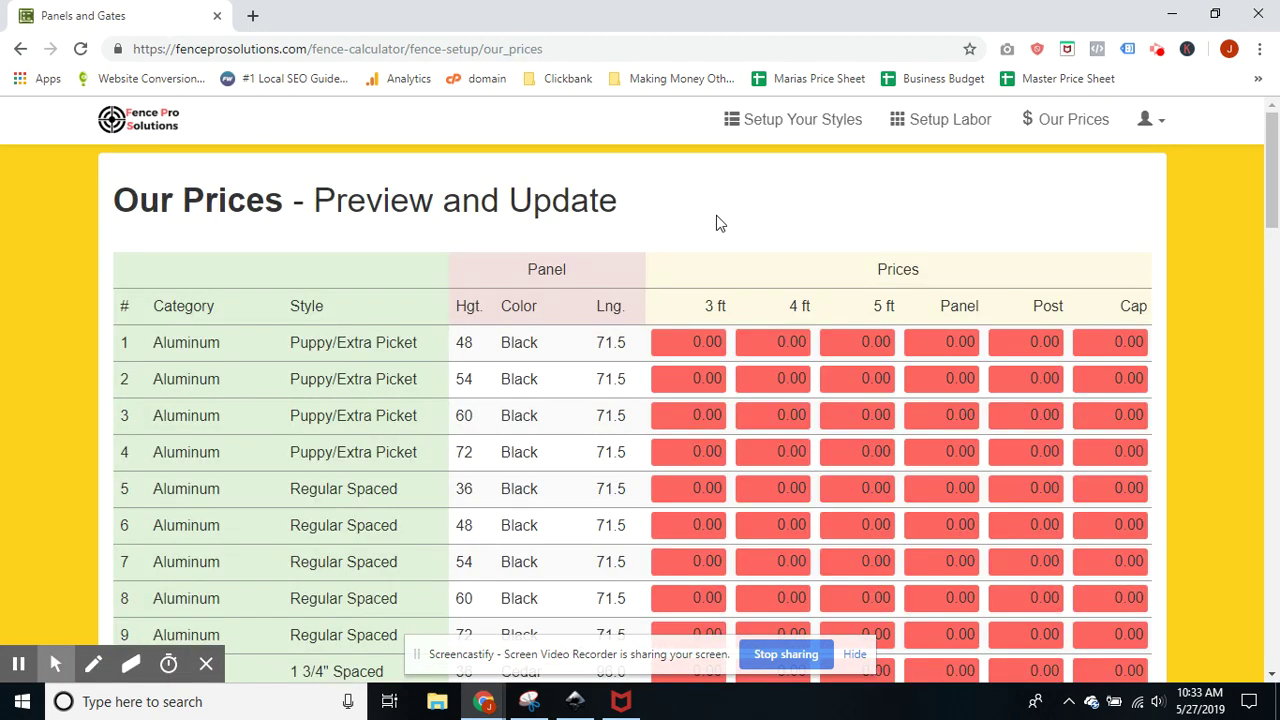
scroll(415, 557, down, 1)
scroll(415, 557, down, 6)
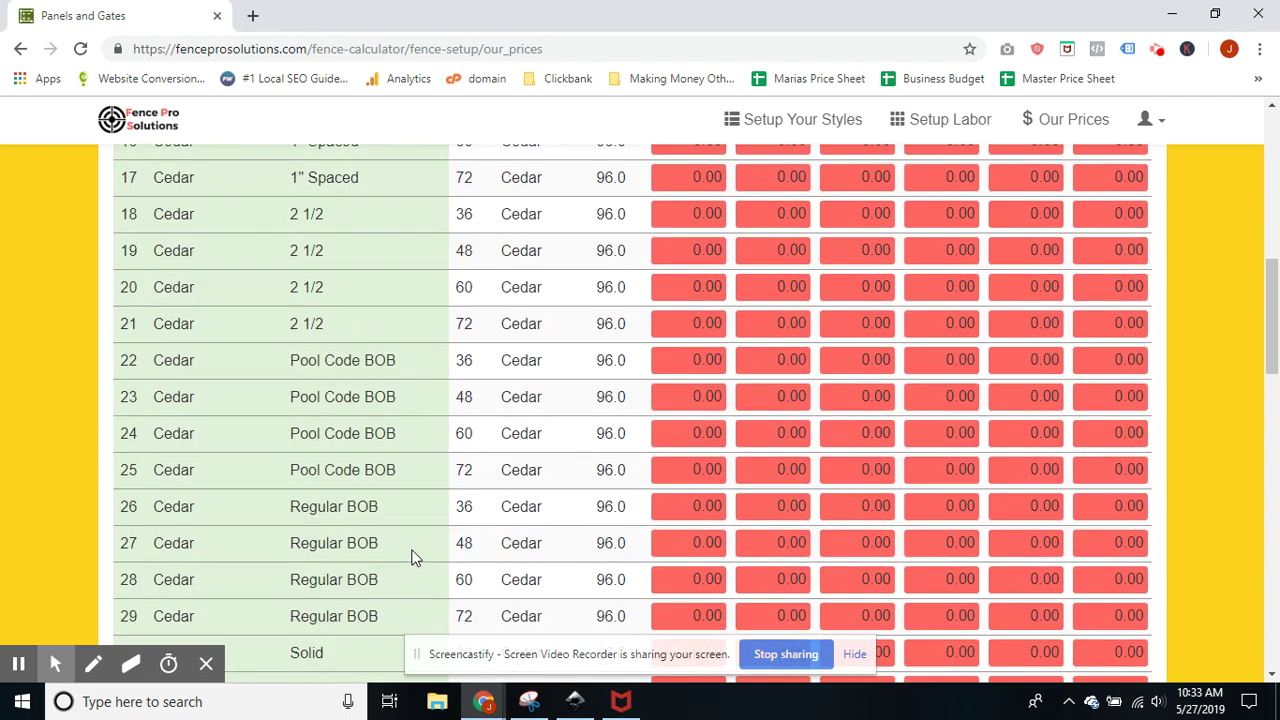
scroll(415, 557, down, 9)
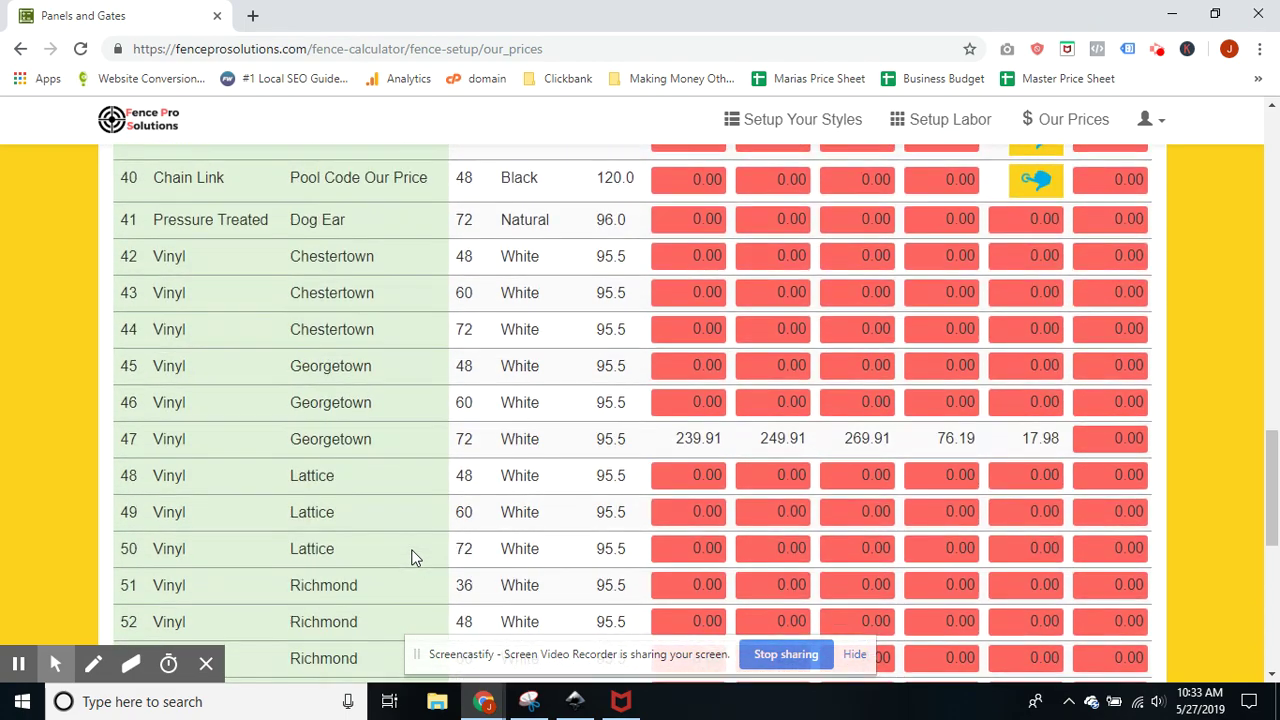
scroll(352, 420, down, 6)
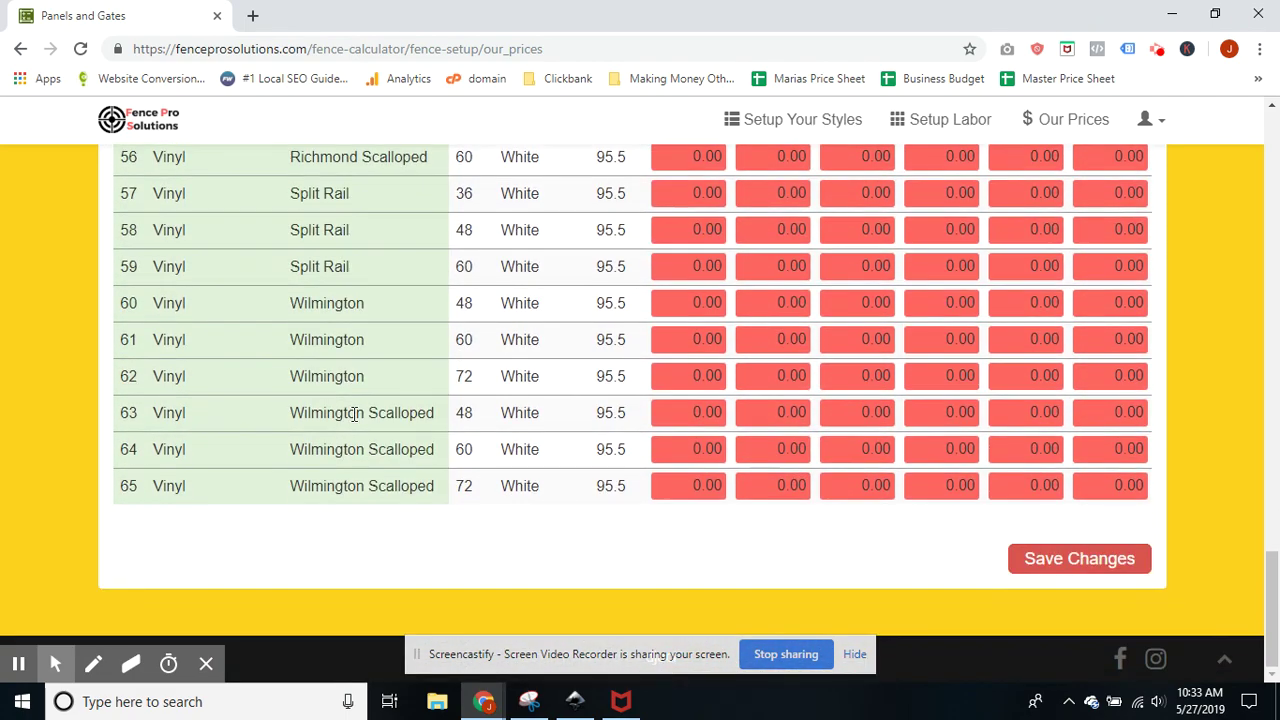
scroll(330, 425, up, 5)
scroll(300, 440, up, 3)
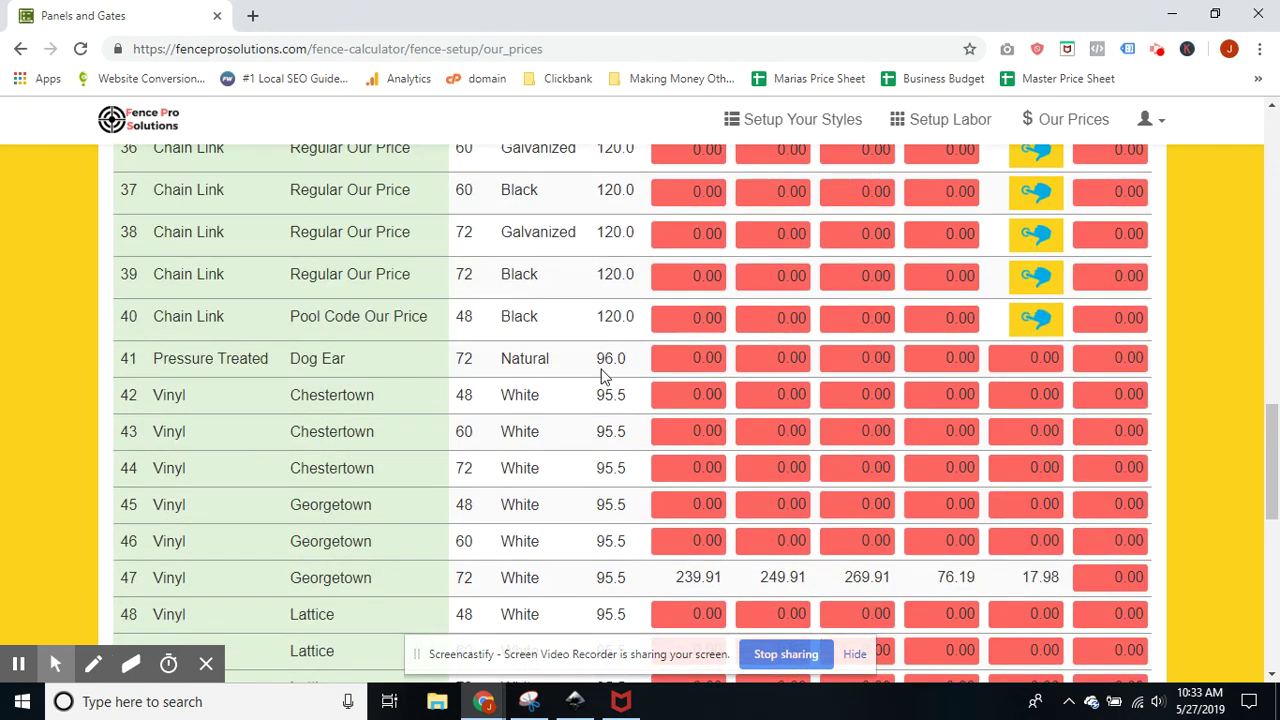
scroll(705, 400, up, 7)
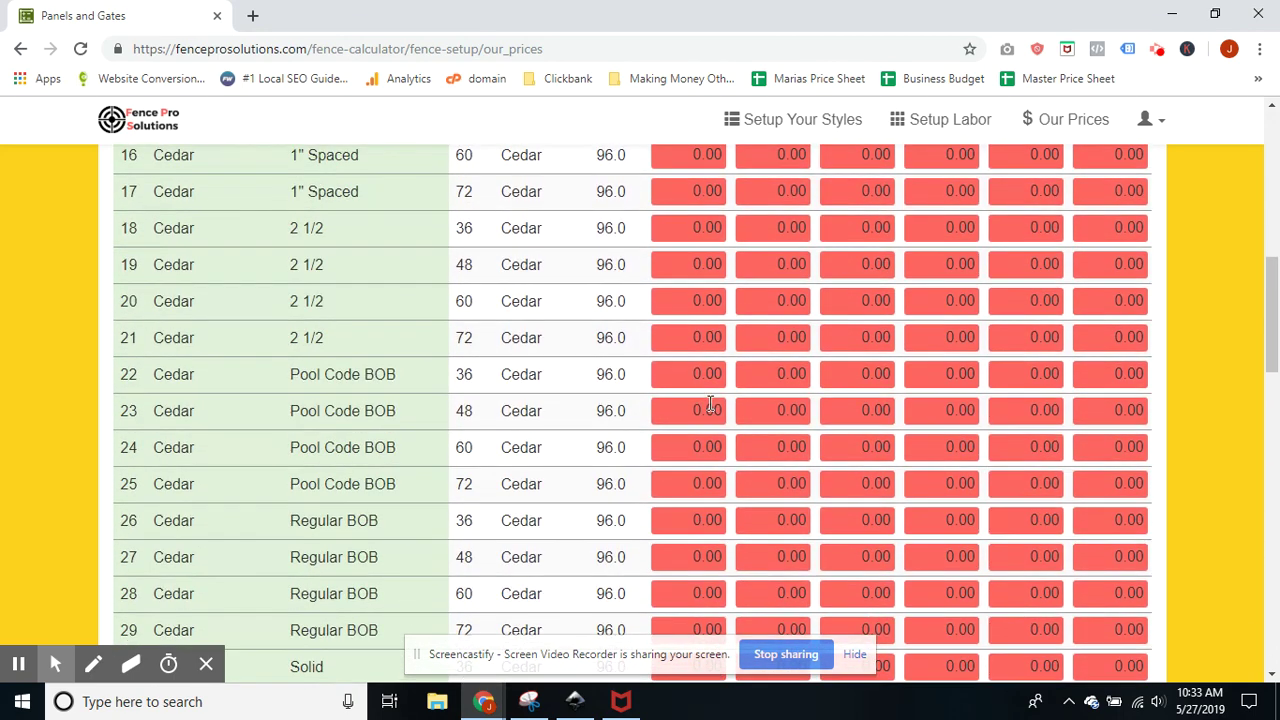
scroll(710, 405, up, 8)
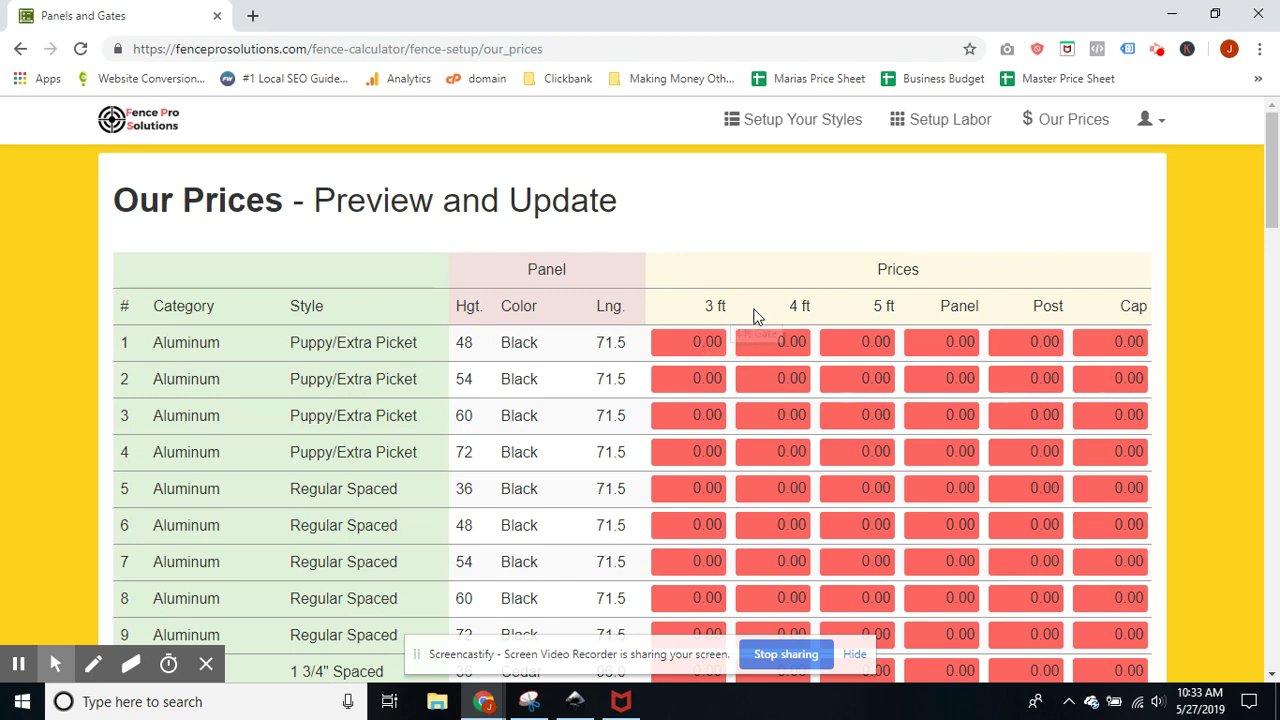
- In the Dog Ear row of Our Prices, set the 3 ft, 4 ft and 5 ft gate prices to 50, 75 and 100
scroll(714, 416, down, 9)
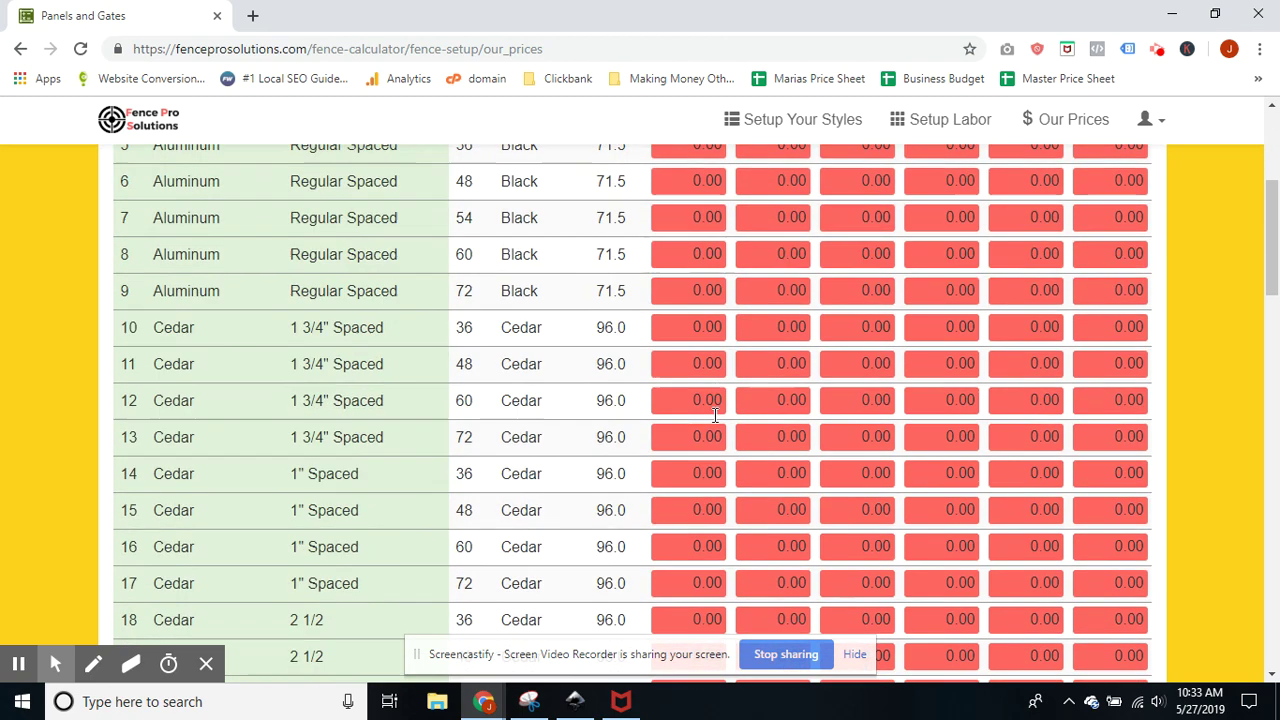
scroll(714, 416, down, 3)
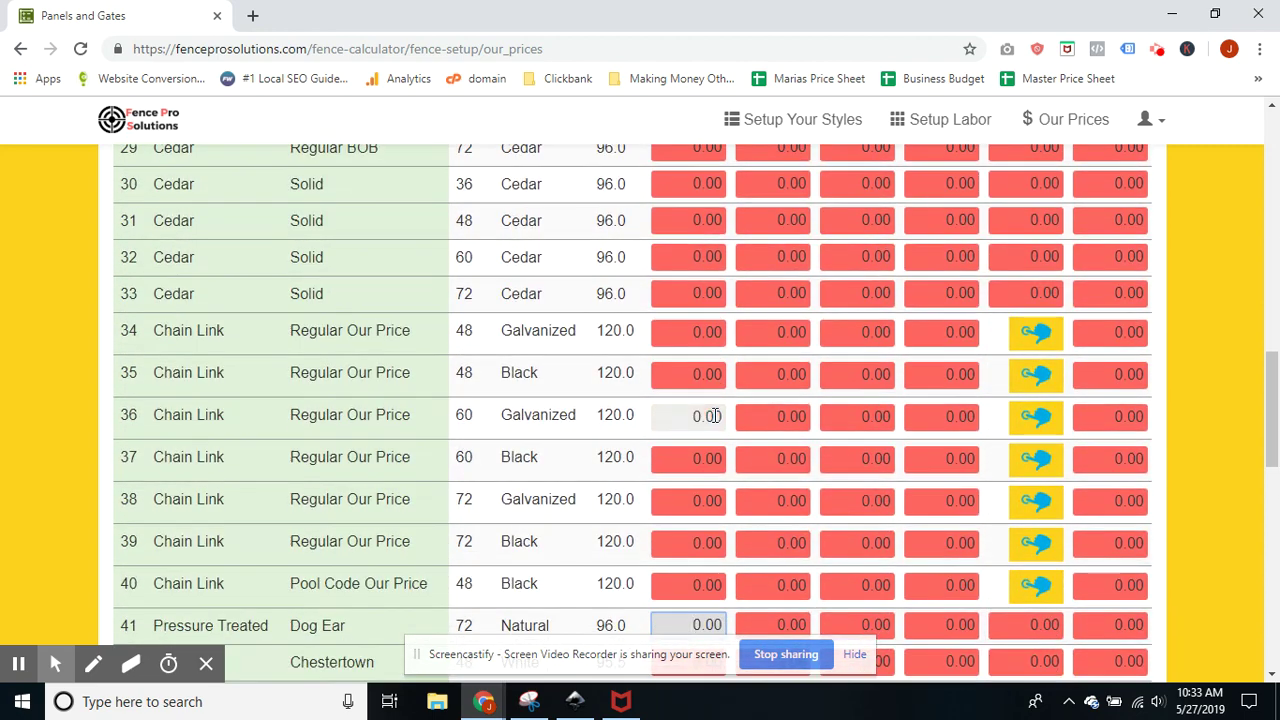
scroll(692, 570, down, 1)
double_click(706, 531)
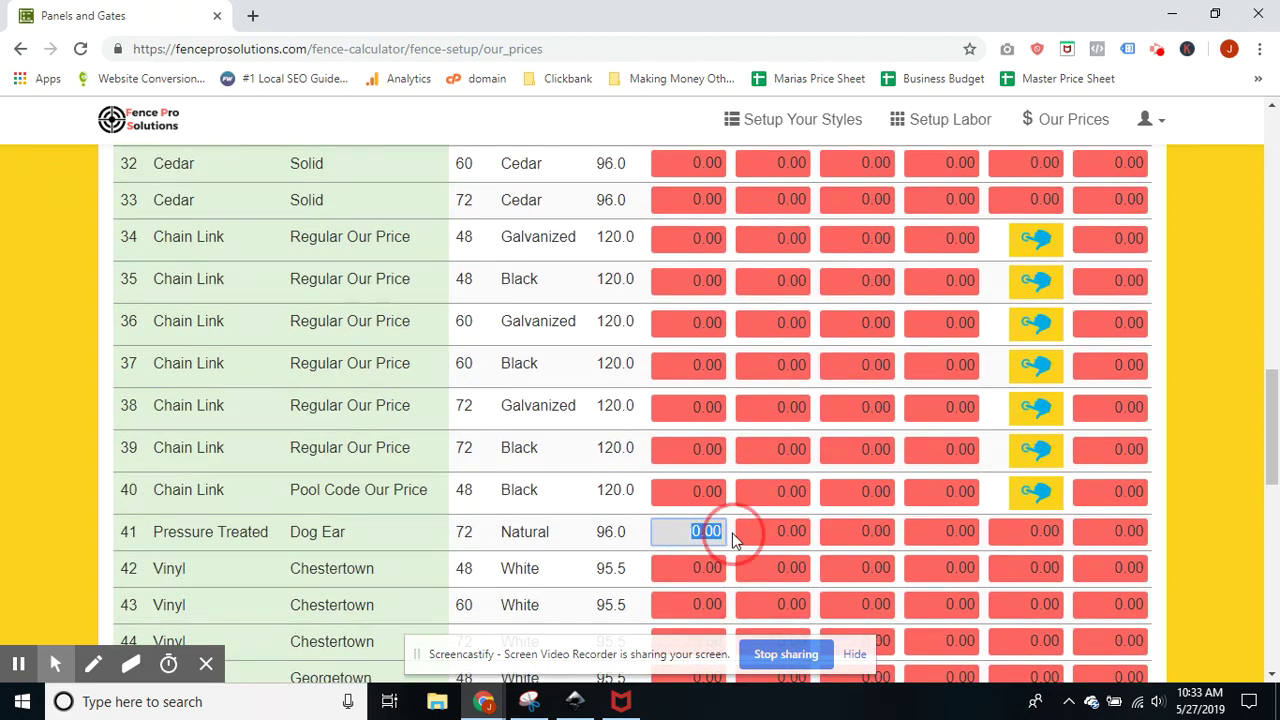
text(50)
double_click(705, 533)
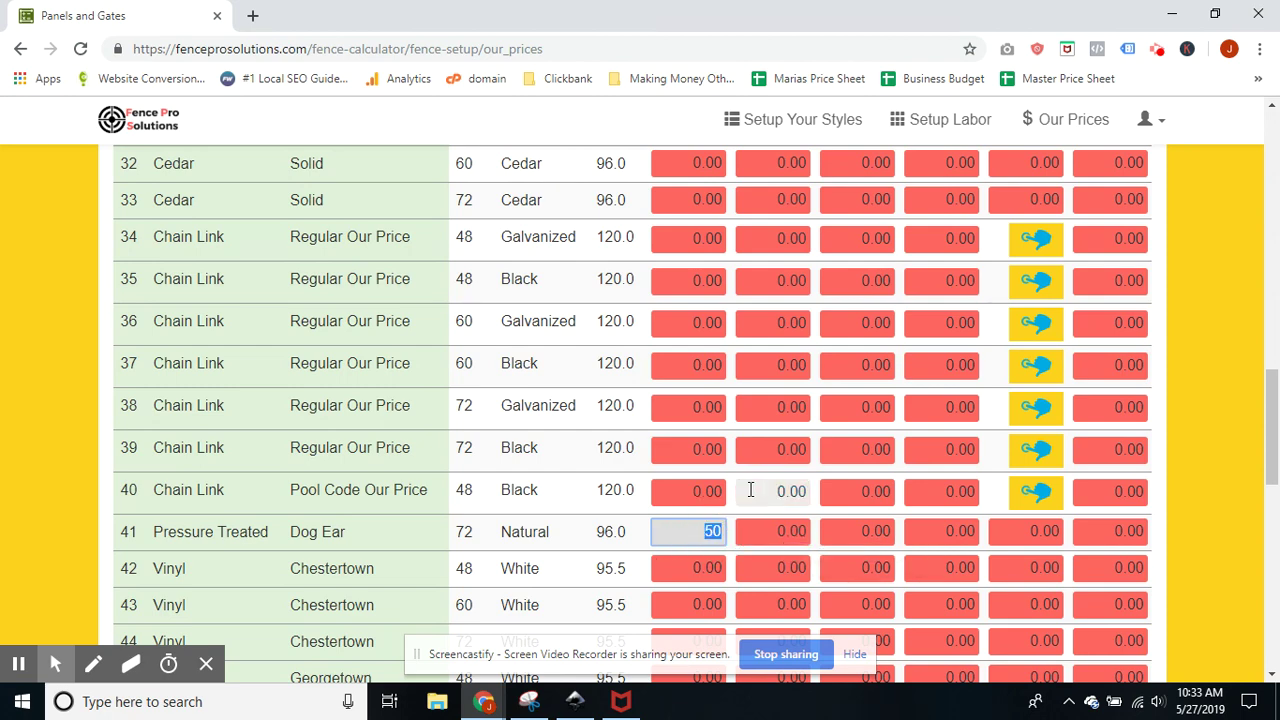
key(Tab)
text(75)
key(Tab)
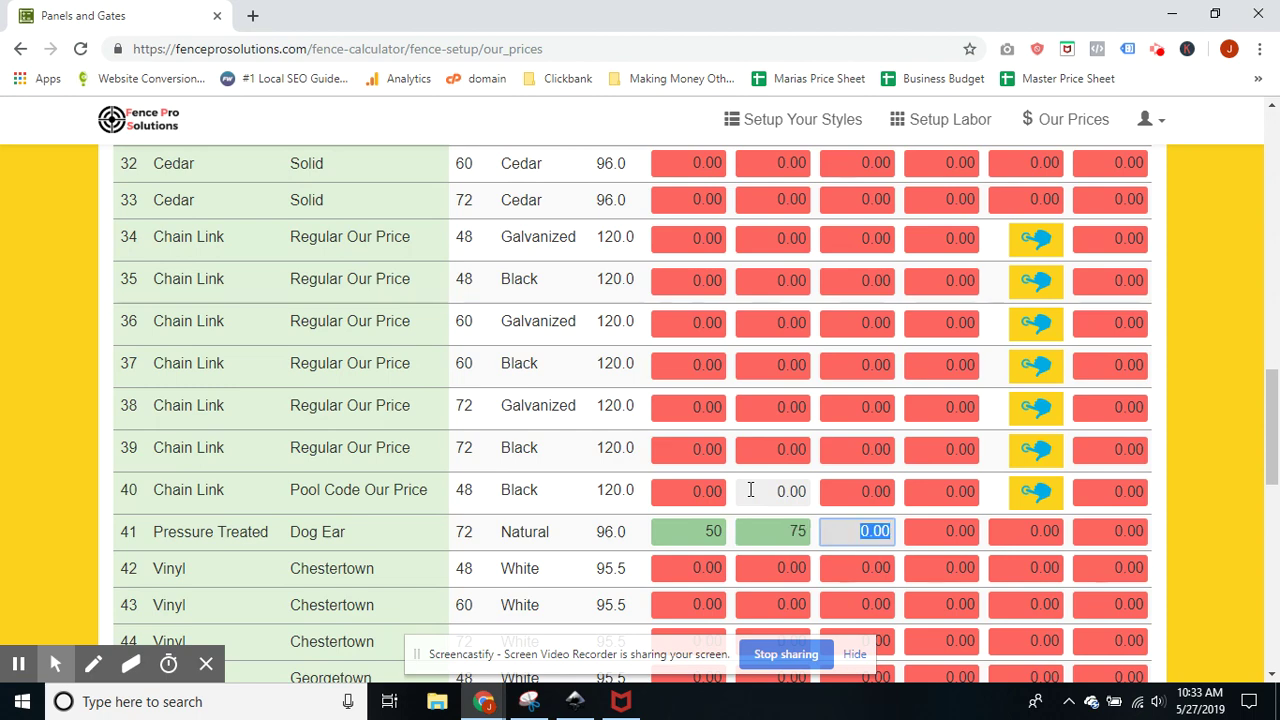
text(100)
key(Tab)
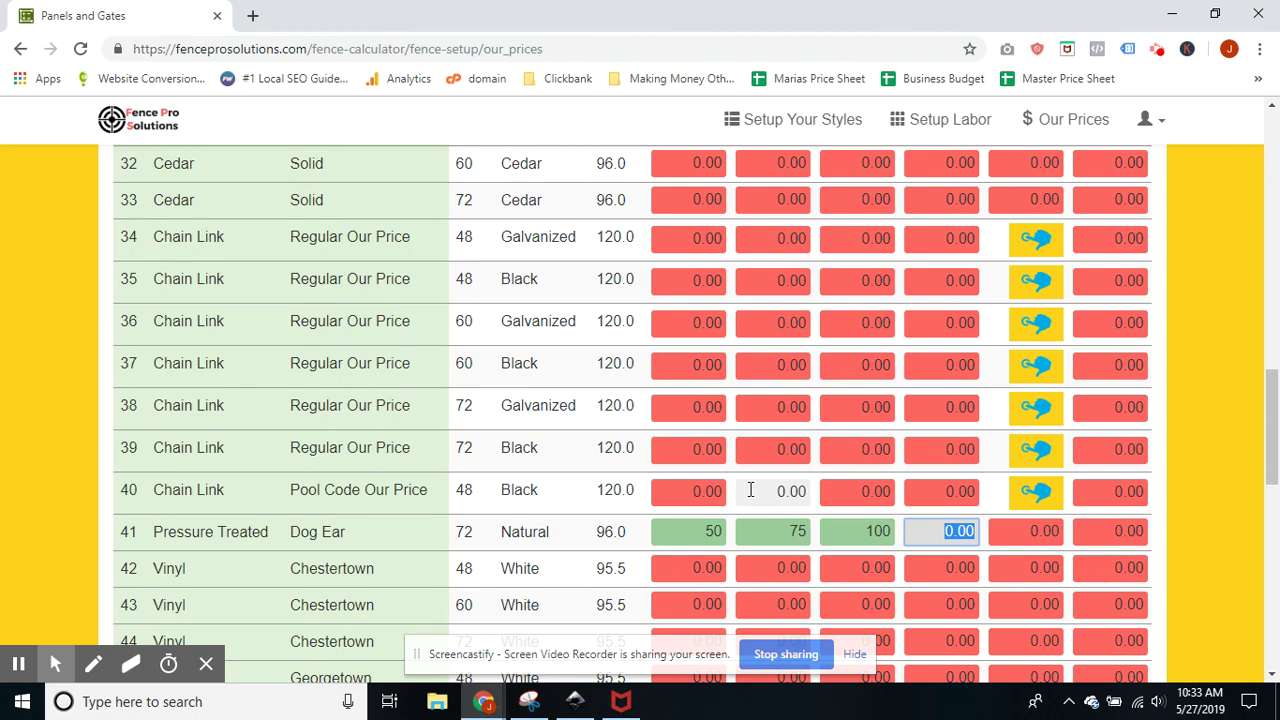
- Set the Dog Ear row's panel price to 50 and post price to 10, and save the price changes
text(50)
key(Tab)
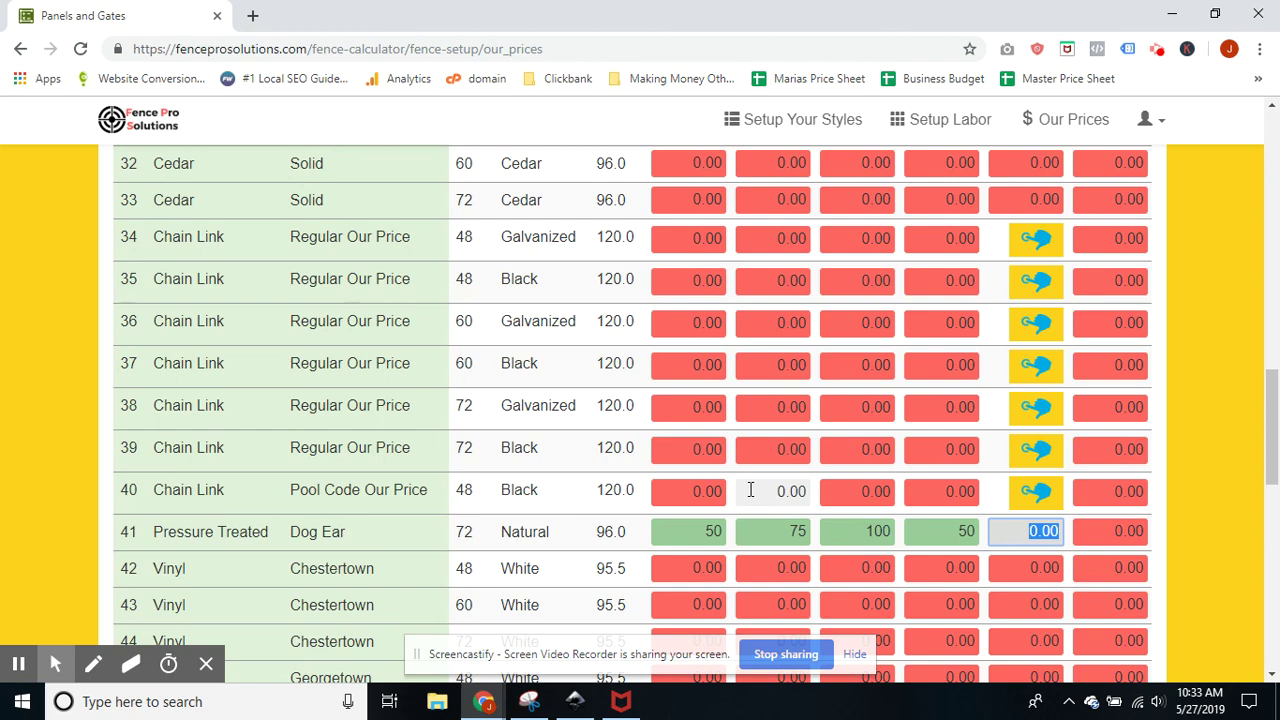
text(10)
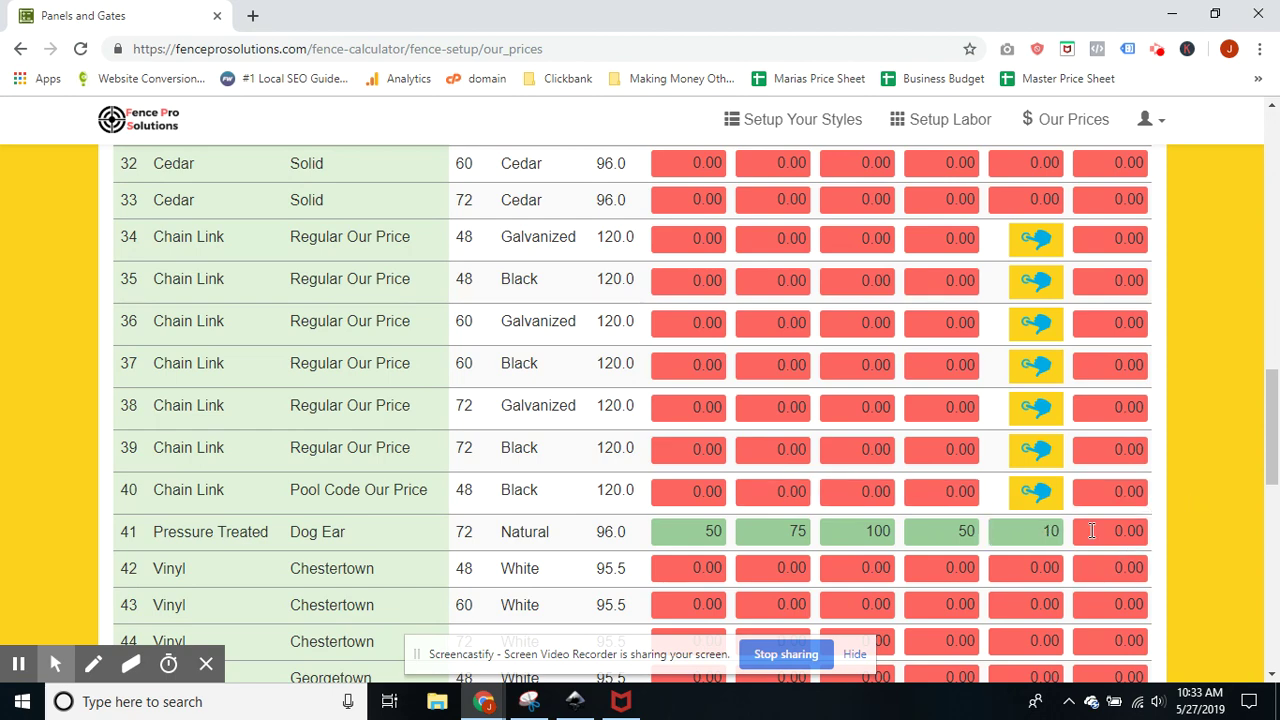
scroll(1046, 571, down, 6)
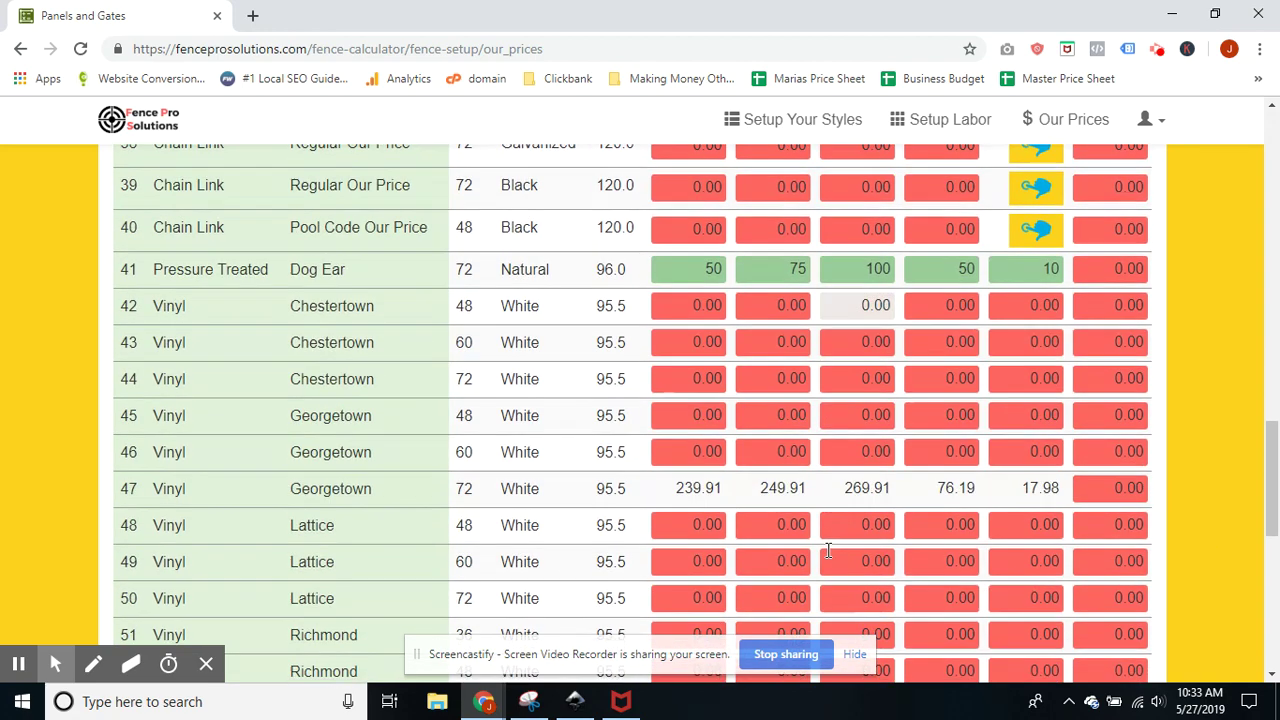
scroll(828, 549, down, 3)
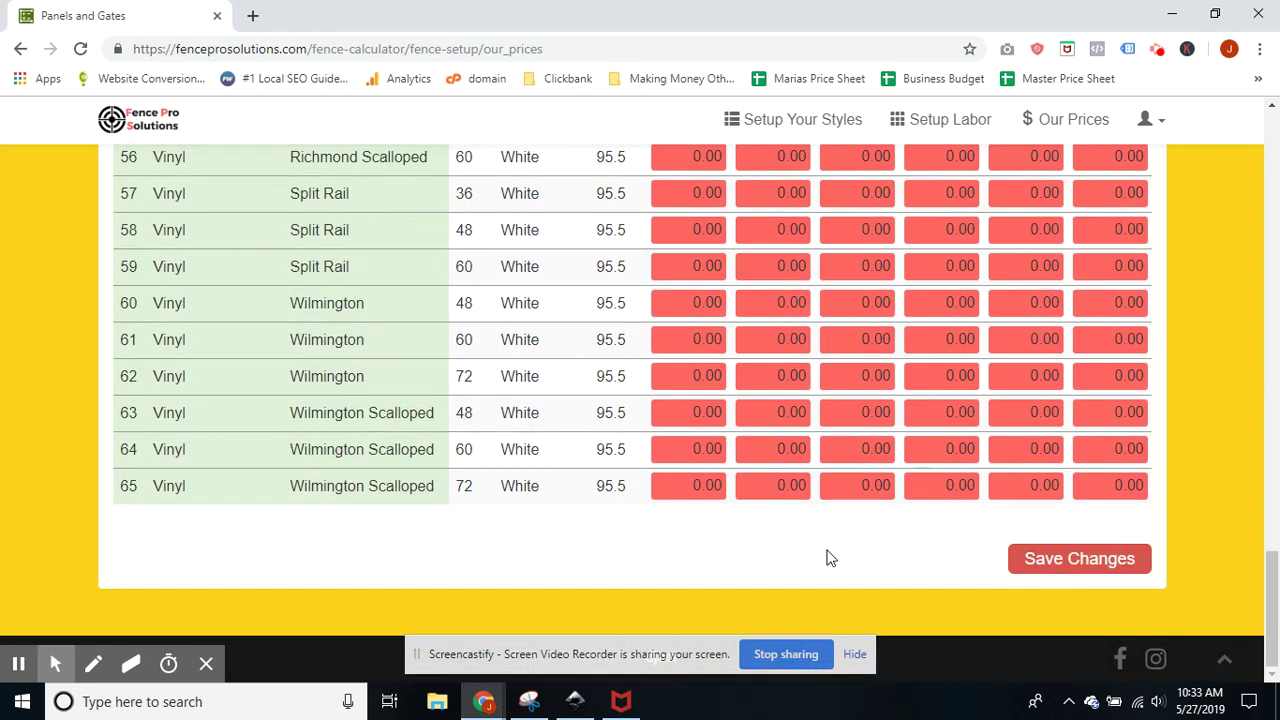
click(1065, 575)
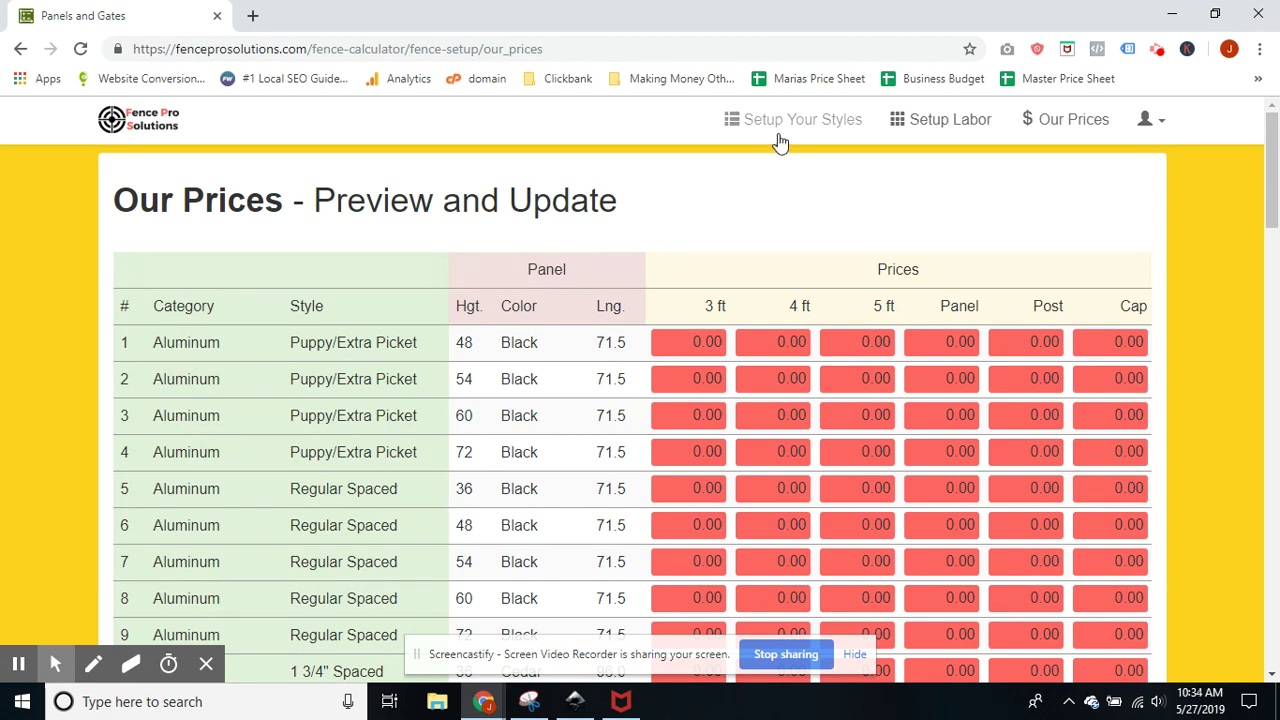
- In the labor setup, set the Pressure Treated category's labor charge per post to $40 and save it
click(950, 134)
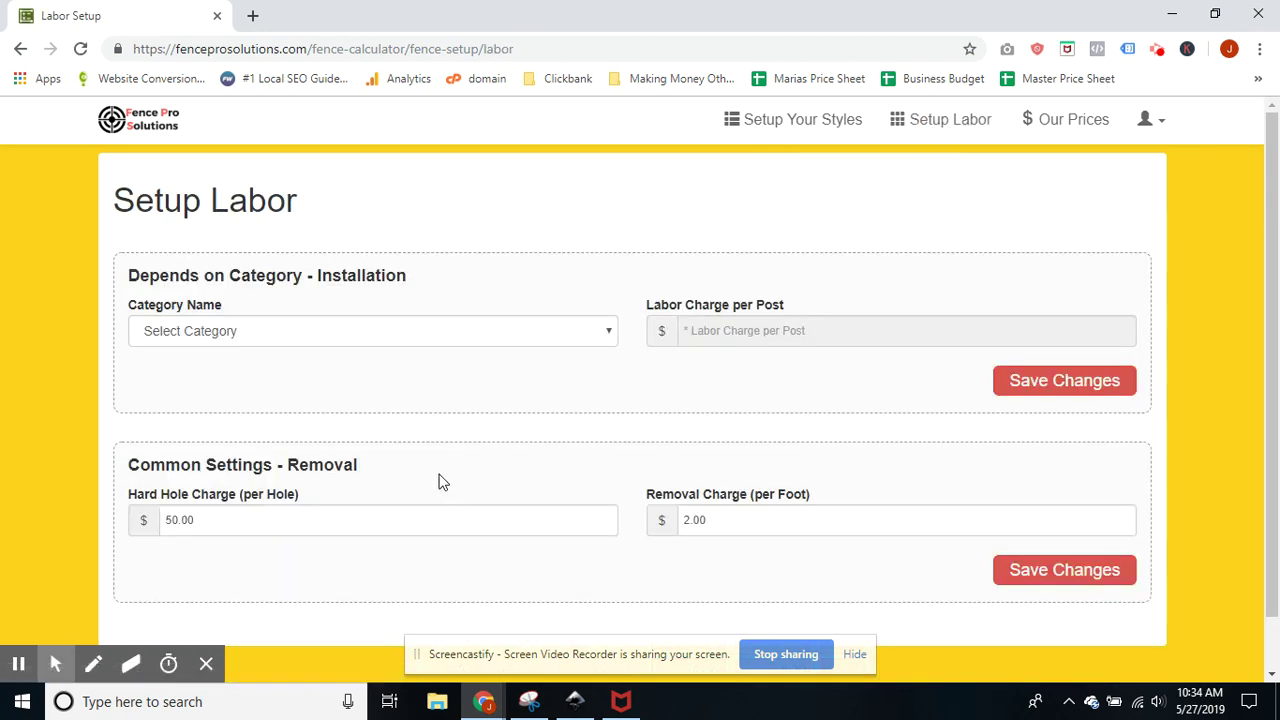
click(201, 343)
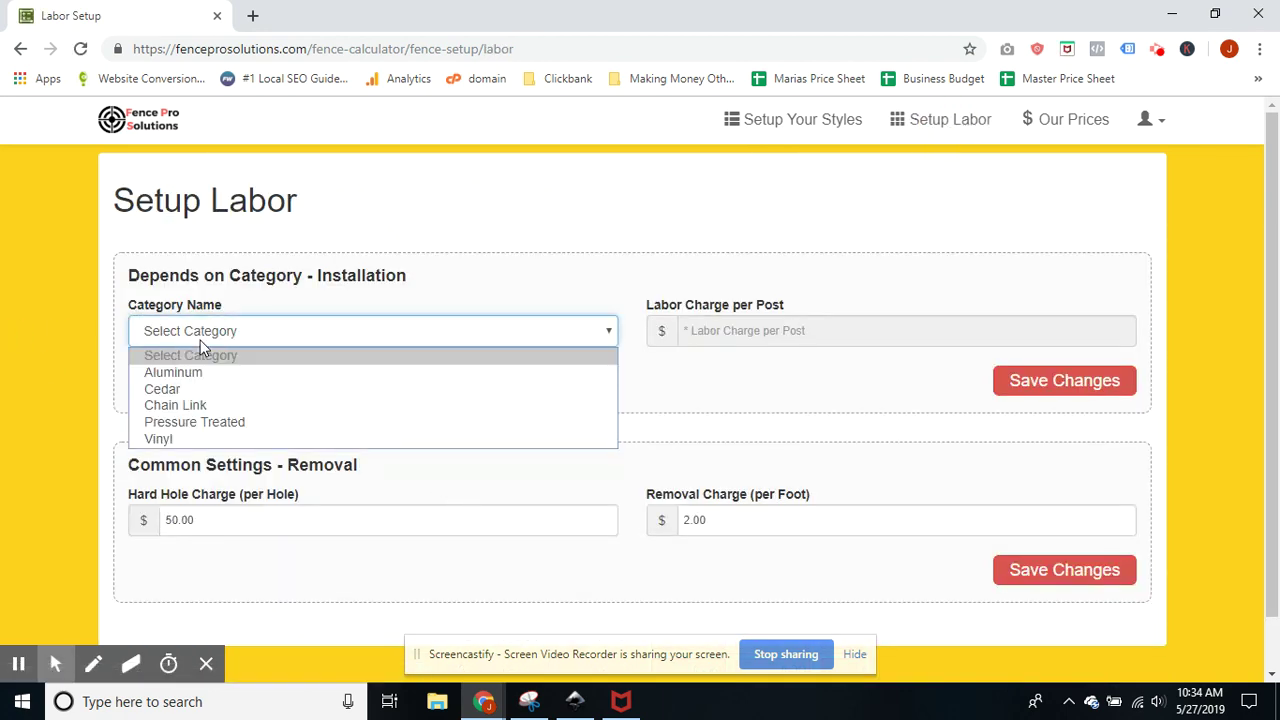
click(198, 425)
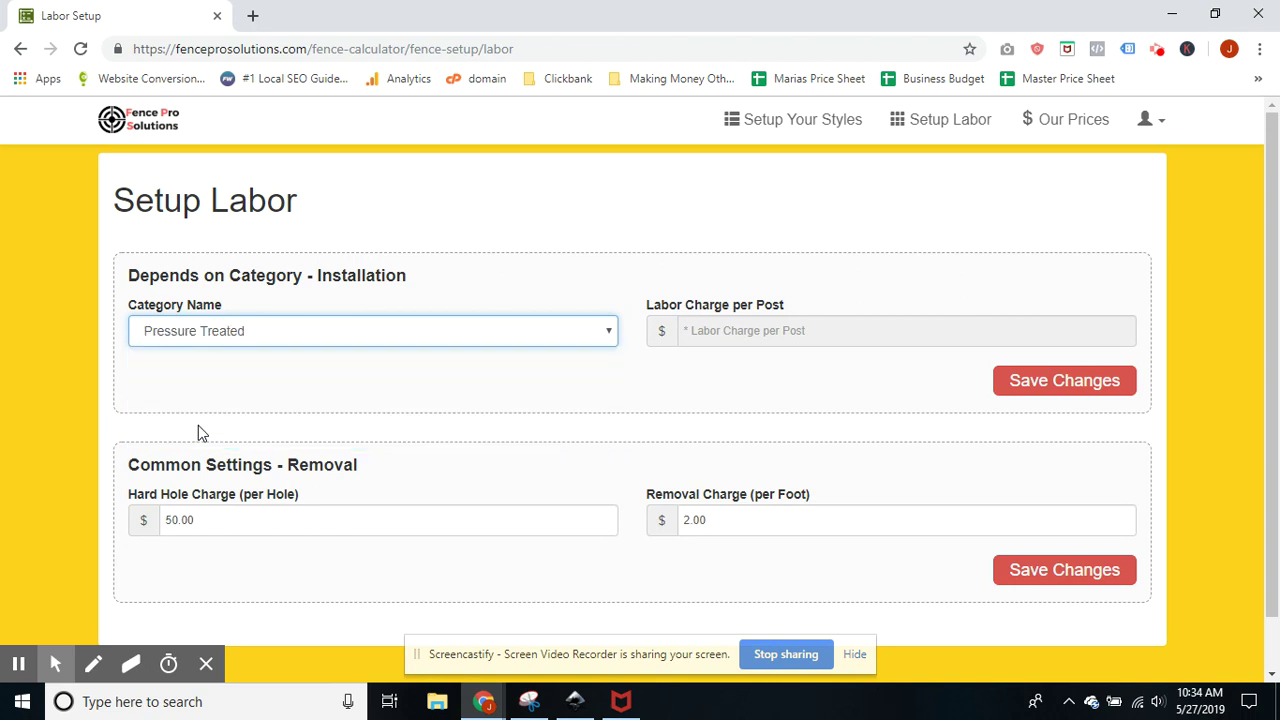
double_click(731, 335)
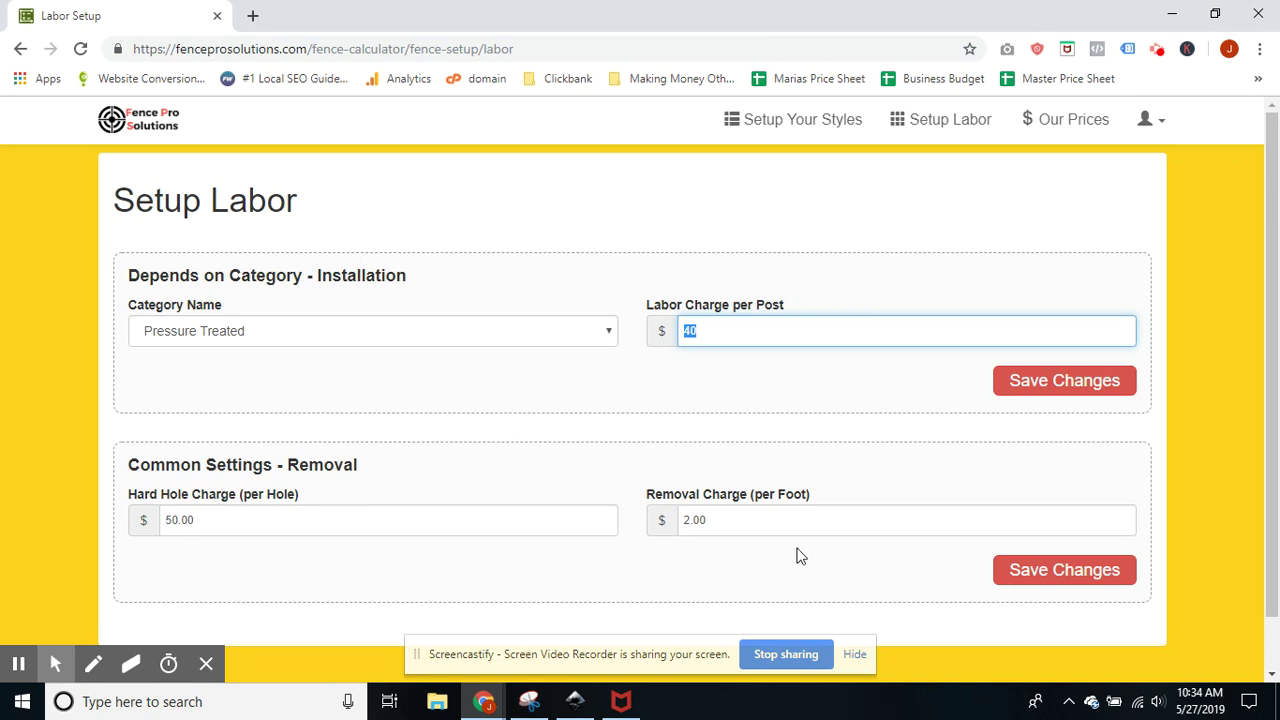
scroll(743, 535, down, 1)
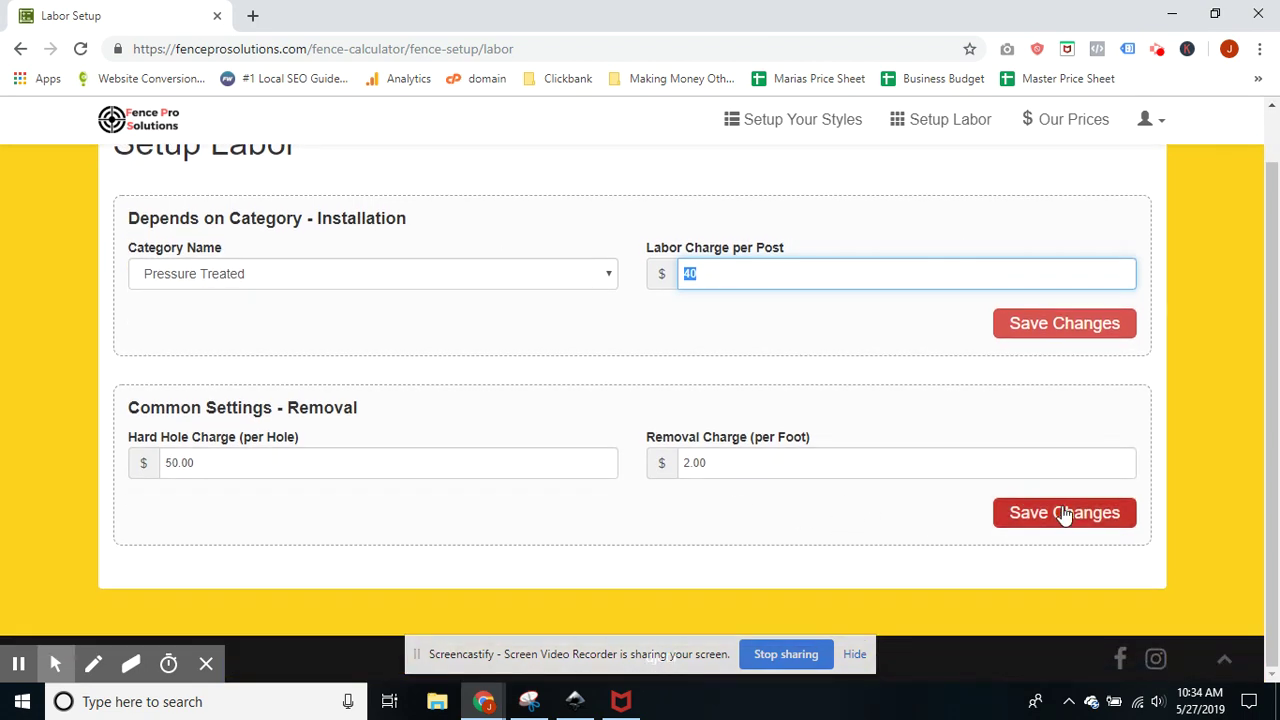
click(1046, 326)
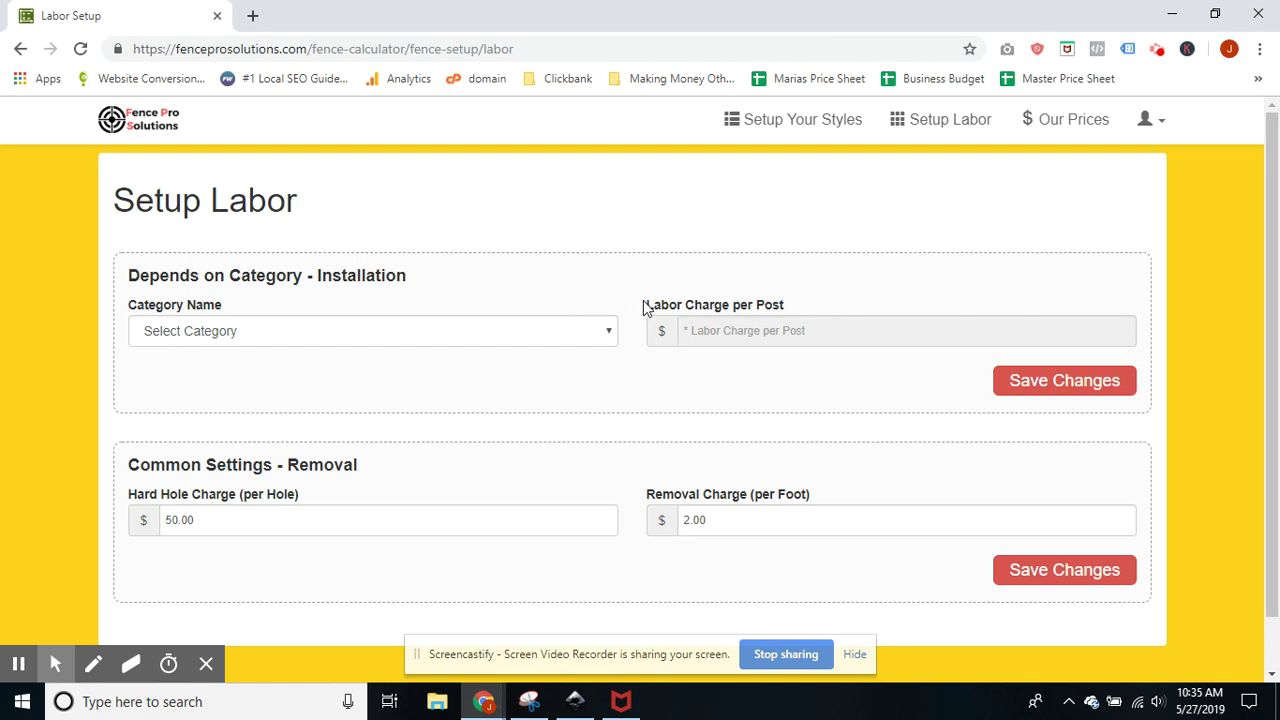
drag(645, 308, 722, 312)
click(621, 283)
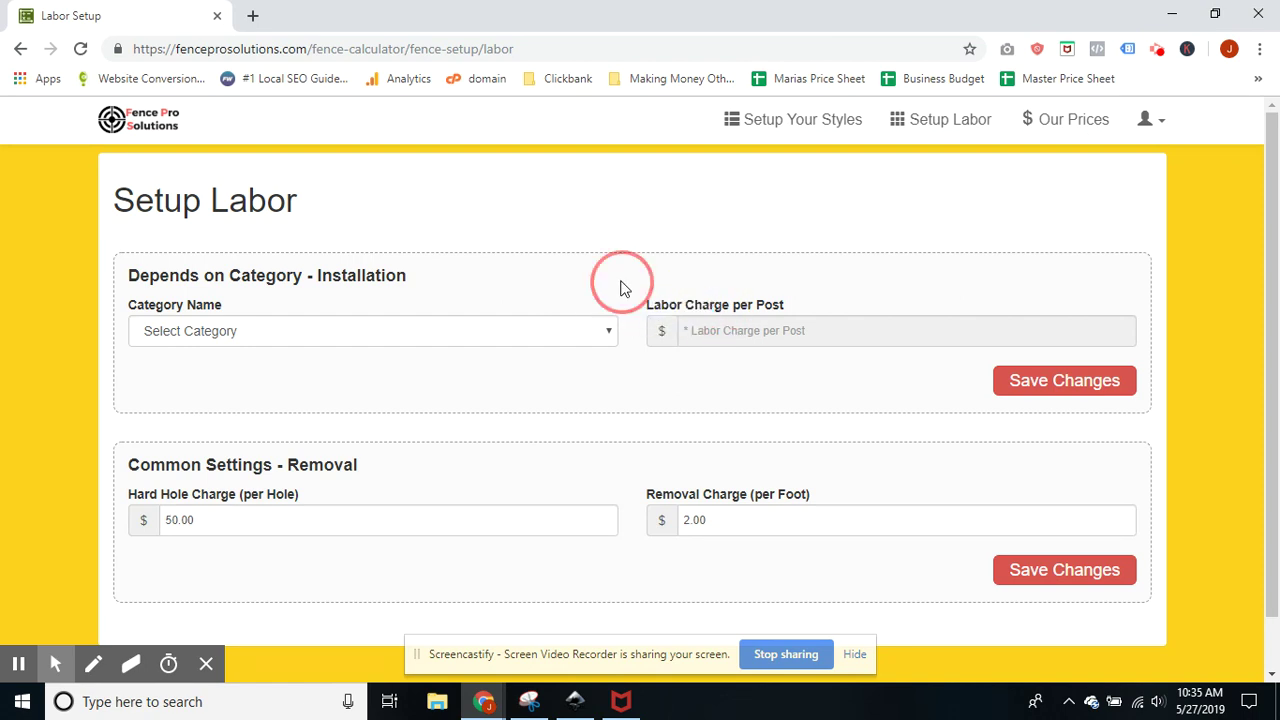